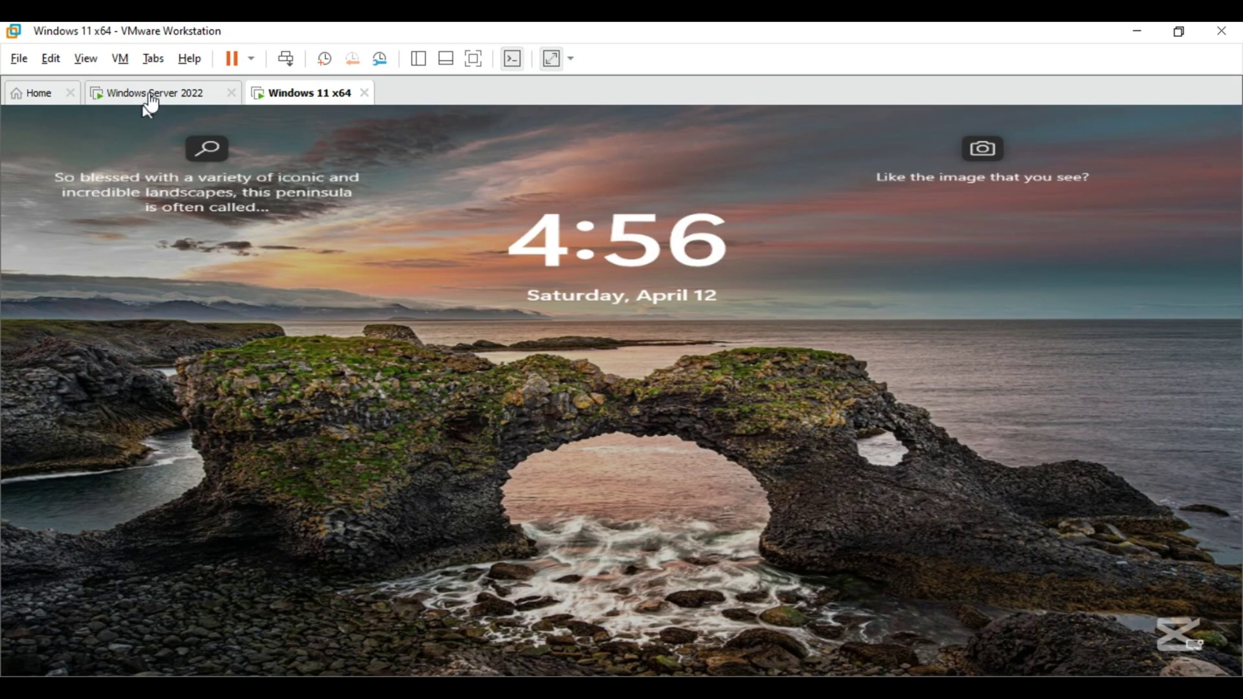
# Switch to the Windows Server 2022 VM, open Server Manager and drop down its Tools menu.
pyautogui.click(151, 99)
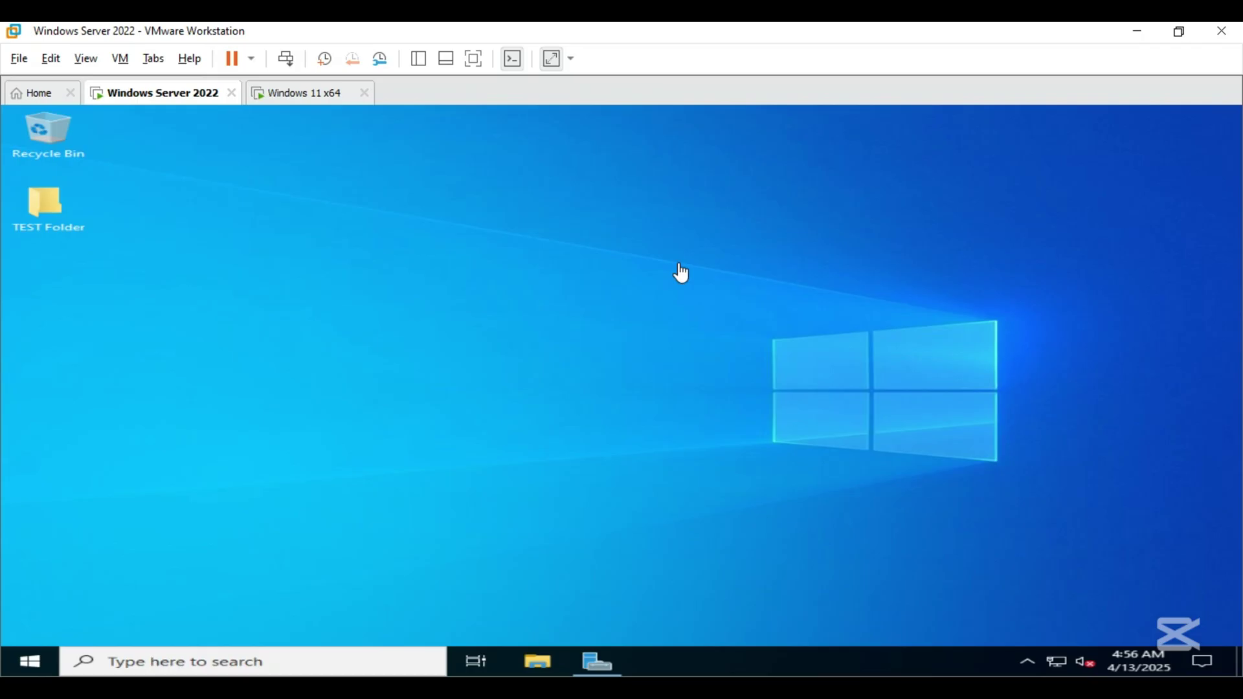
pyautogui.click(596, 661)
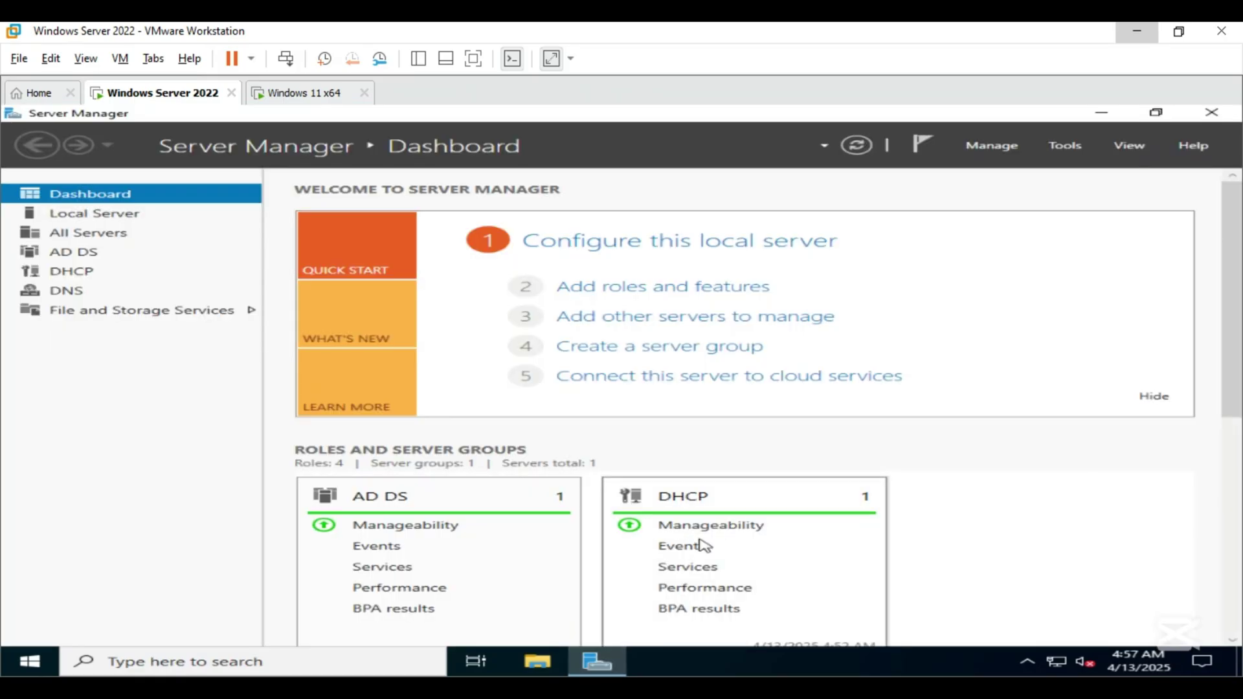
pyautogui.click(1064, 148)
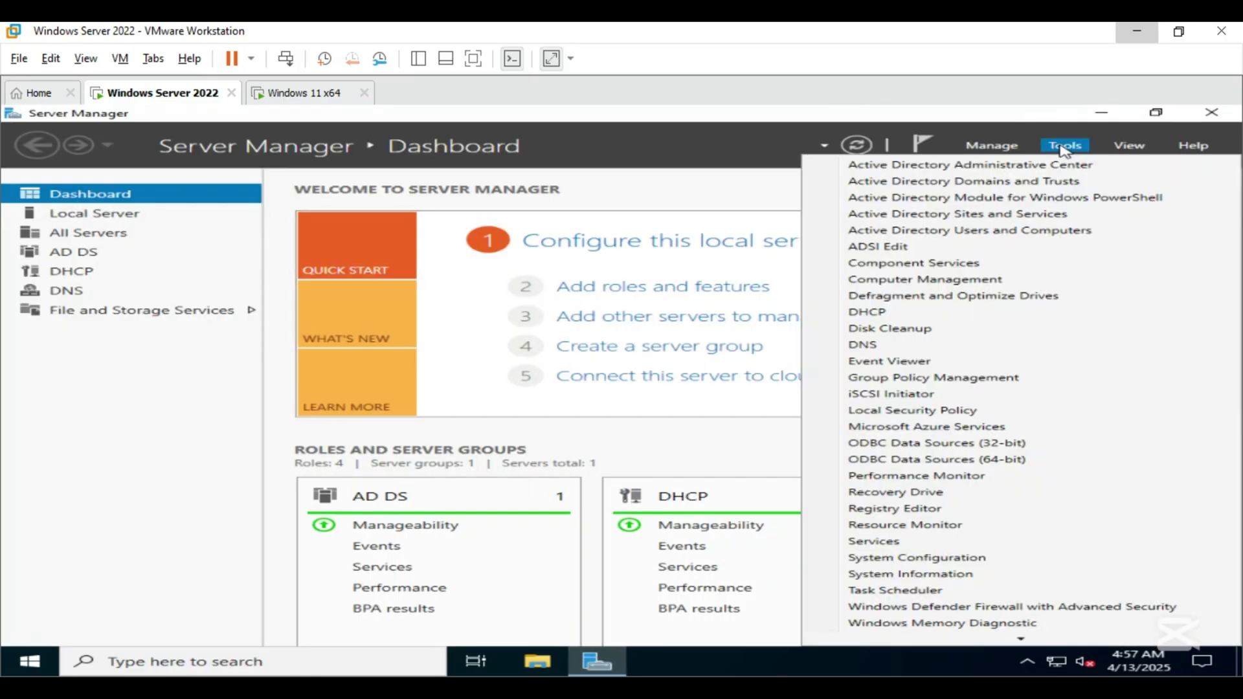
pyautogui.click(969, 230)
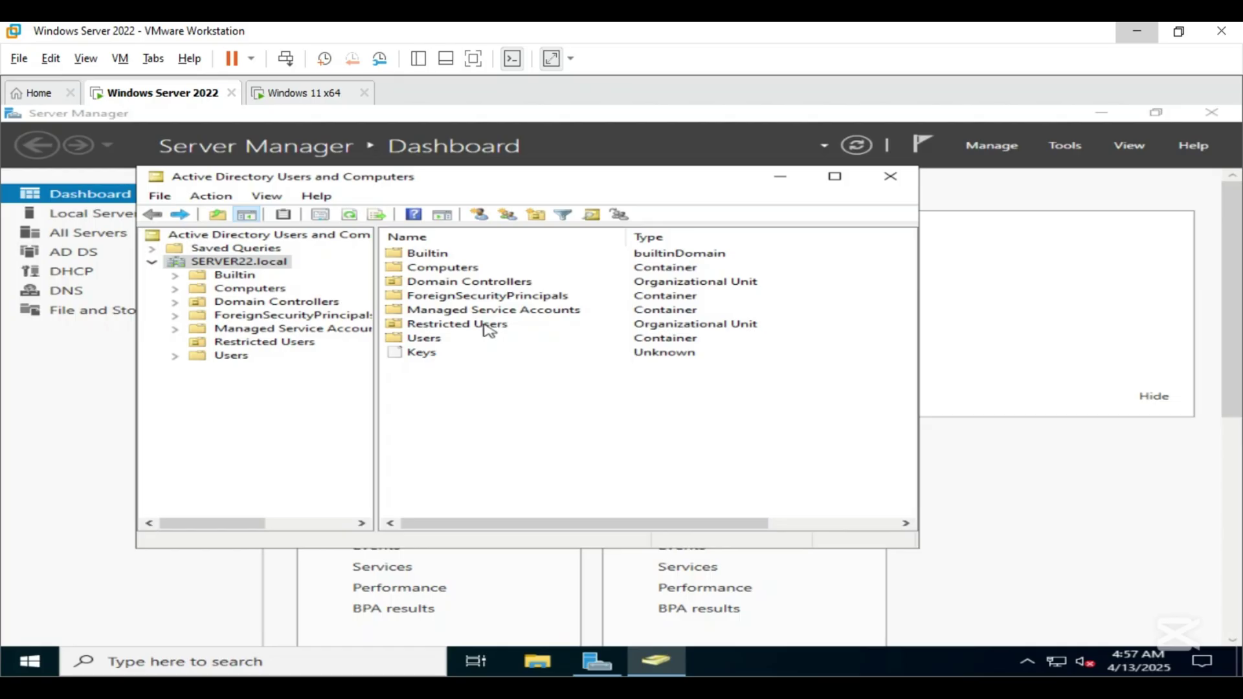
pyautogui.doubleClick(454, 328)
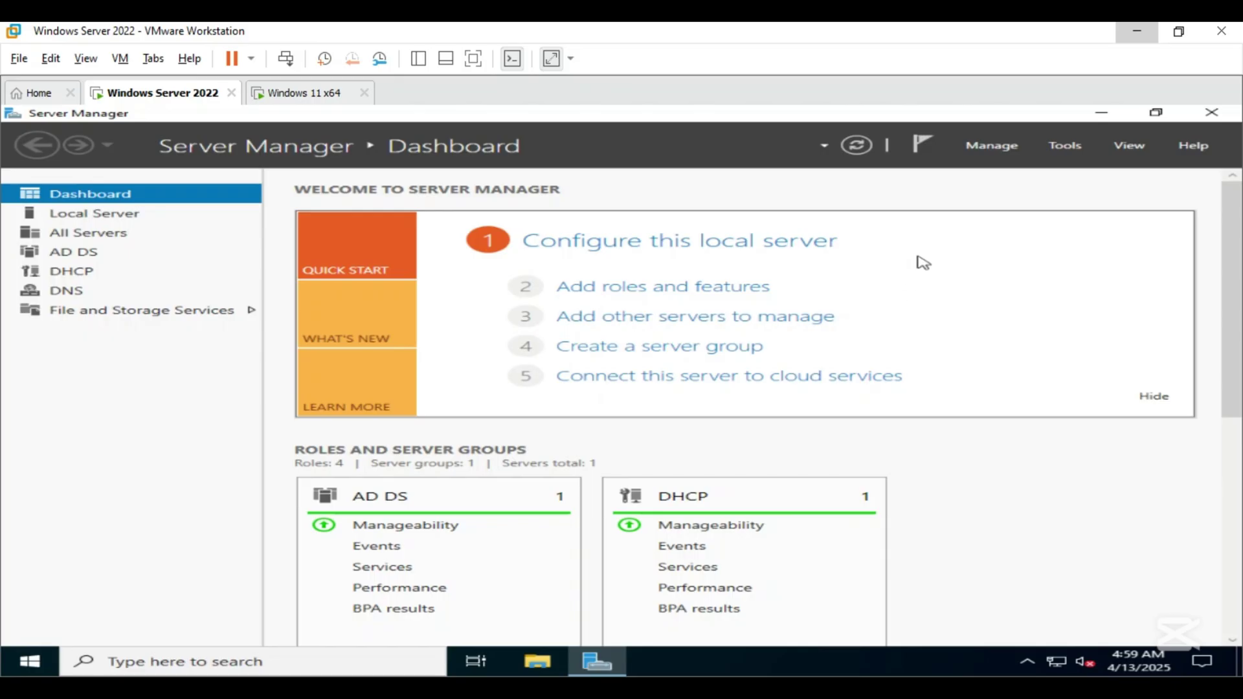
# Launch Group Policy Management and create a GPO 'Block Hotspot' linked to the Restricted Users OU.
pyautogui.click(1065, 145)
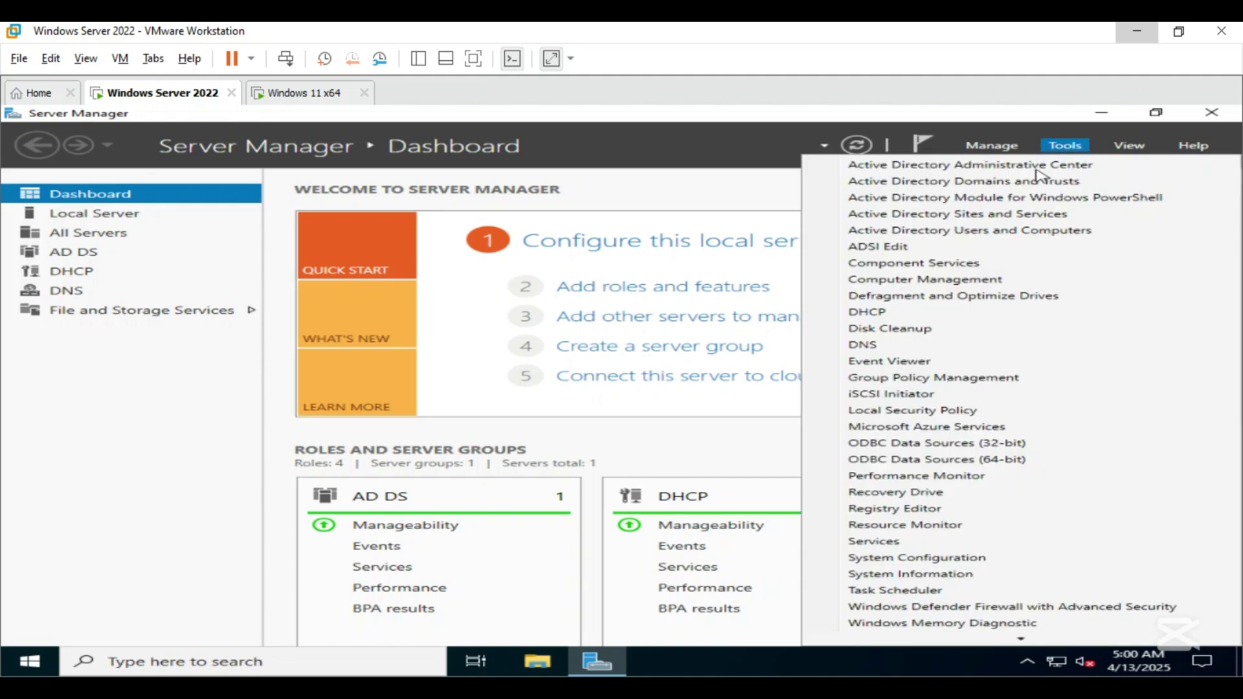
pyautogui.click(967, 383)
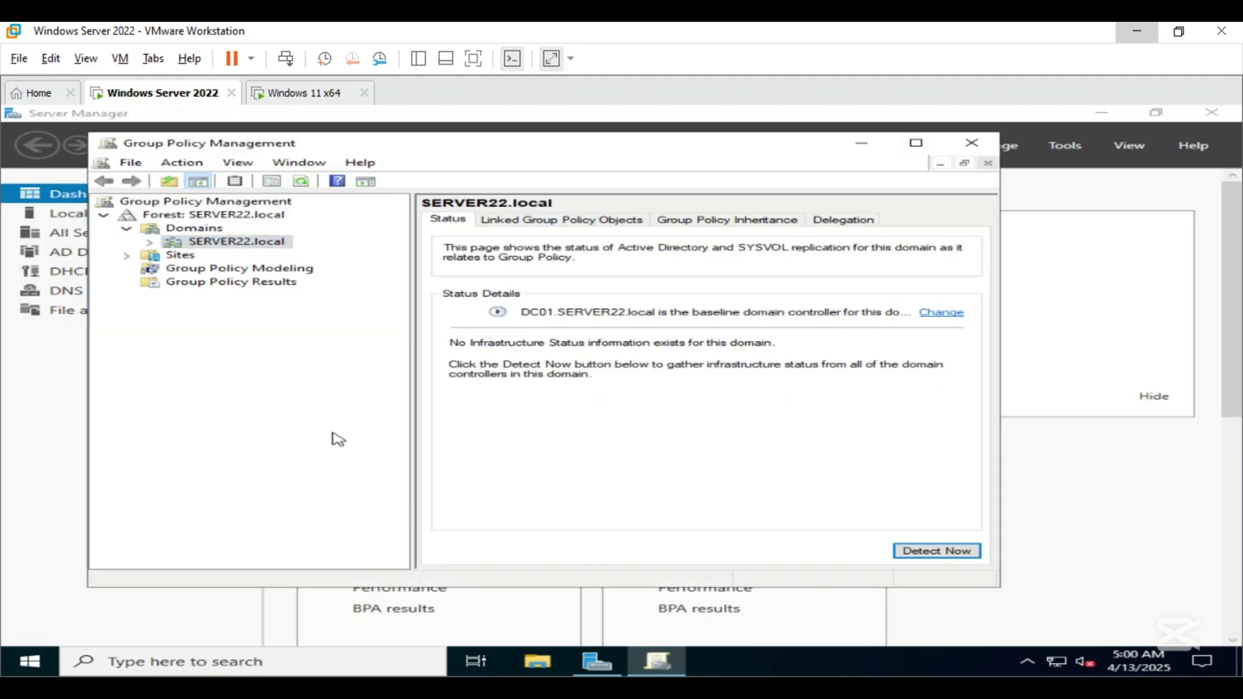
pyautogui.click(150, 242)
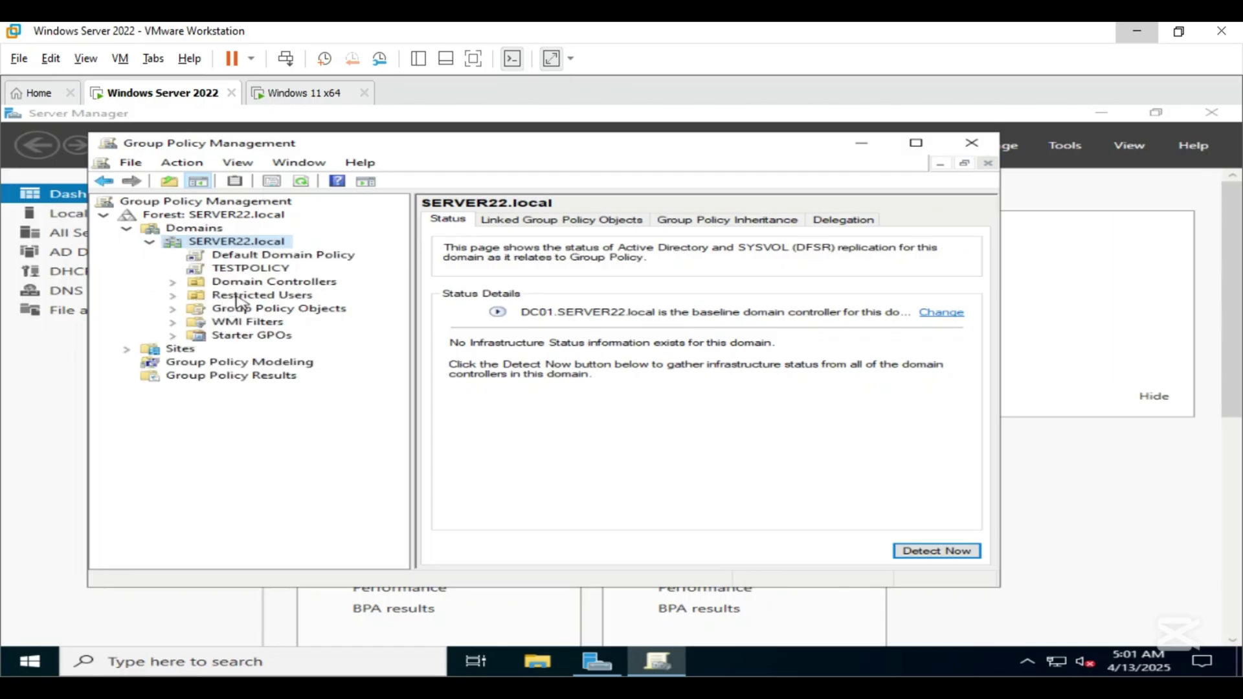
pyautogui.rightClick(239, 296)
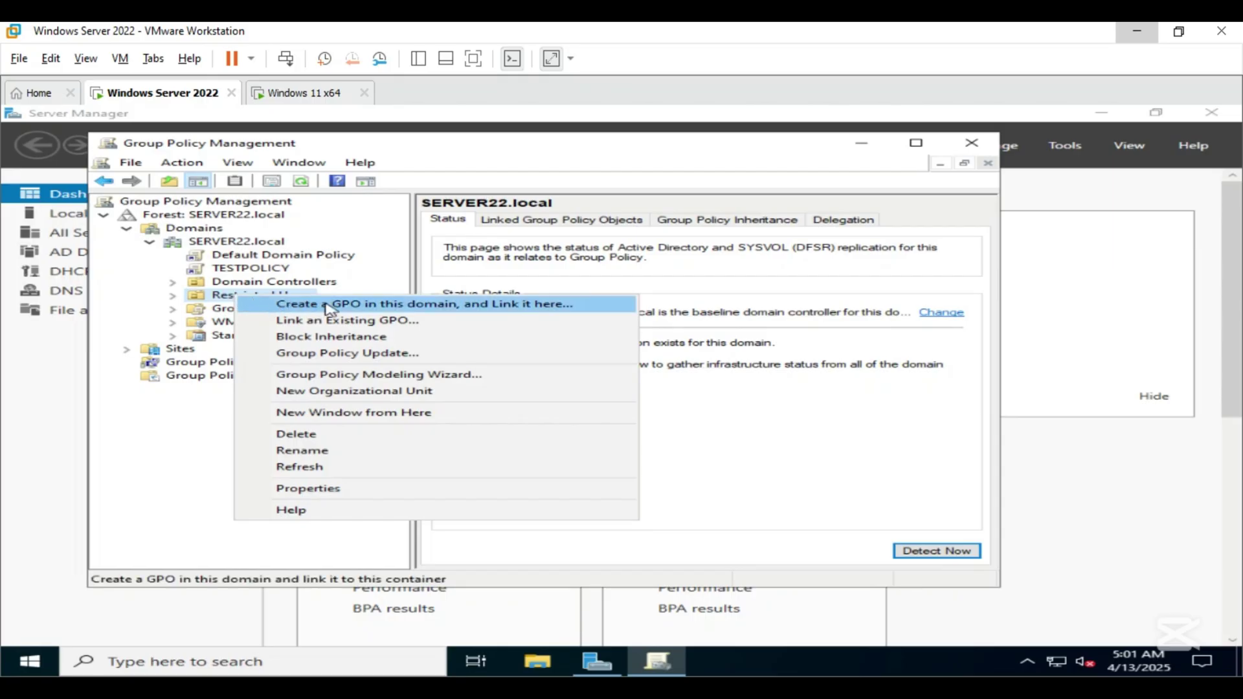
pyautogui.click(379, 308)
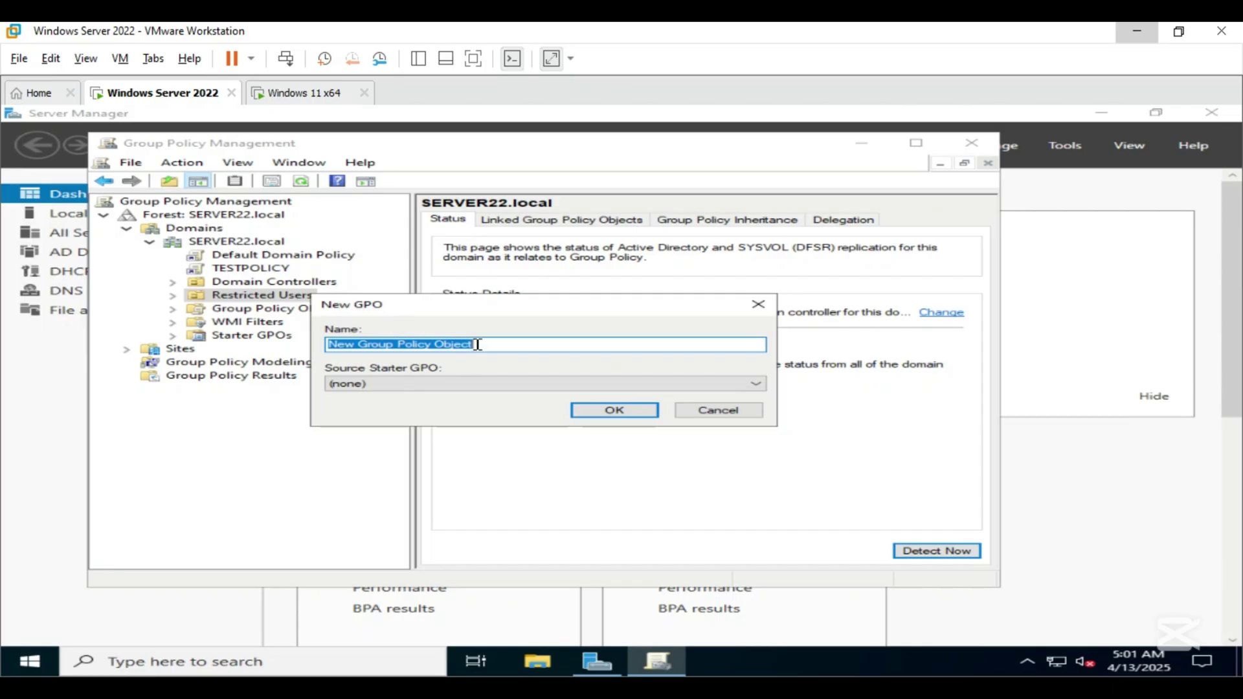
pyautogui.write('Block ')
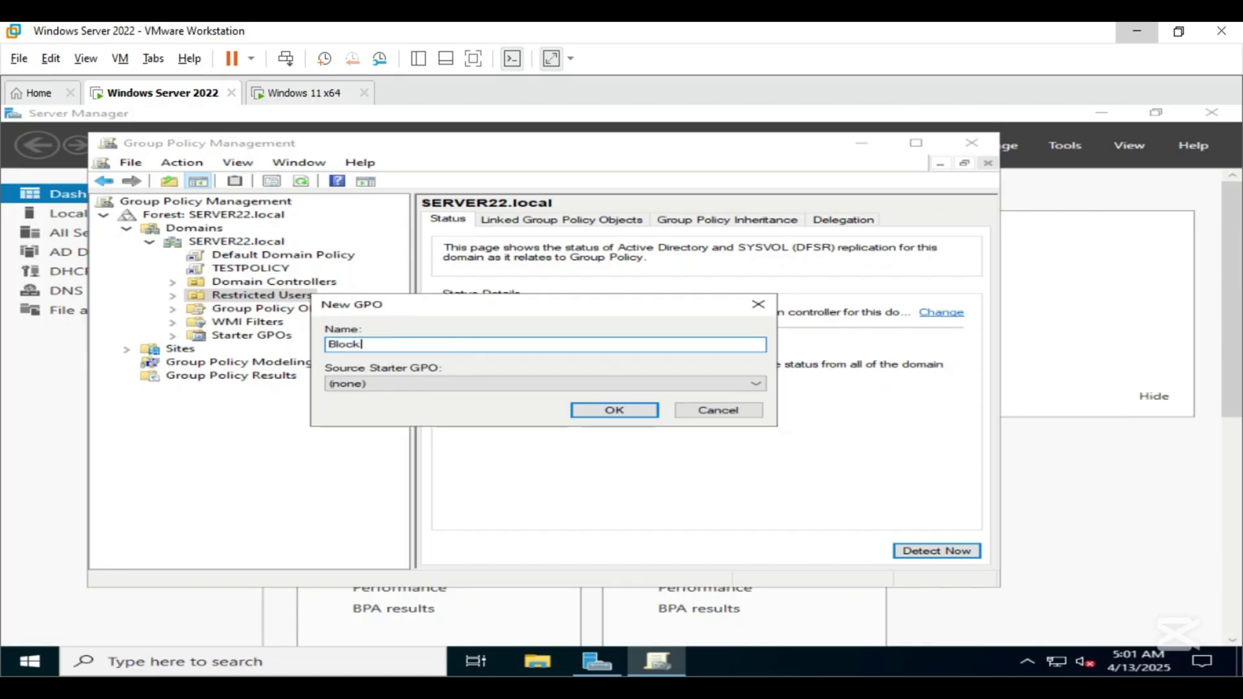
pyautogui.write('Hotspot')
# Confirm the new Block Hotspot GPO and open its link in the policy editor.
pyautogui.click(614, 410)
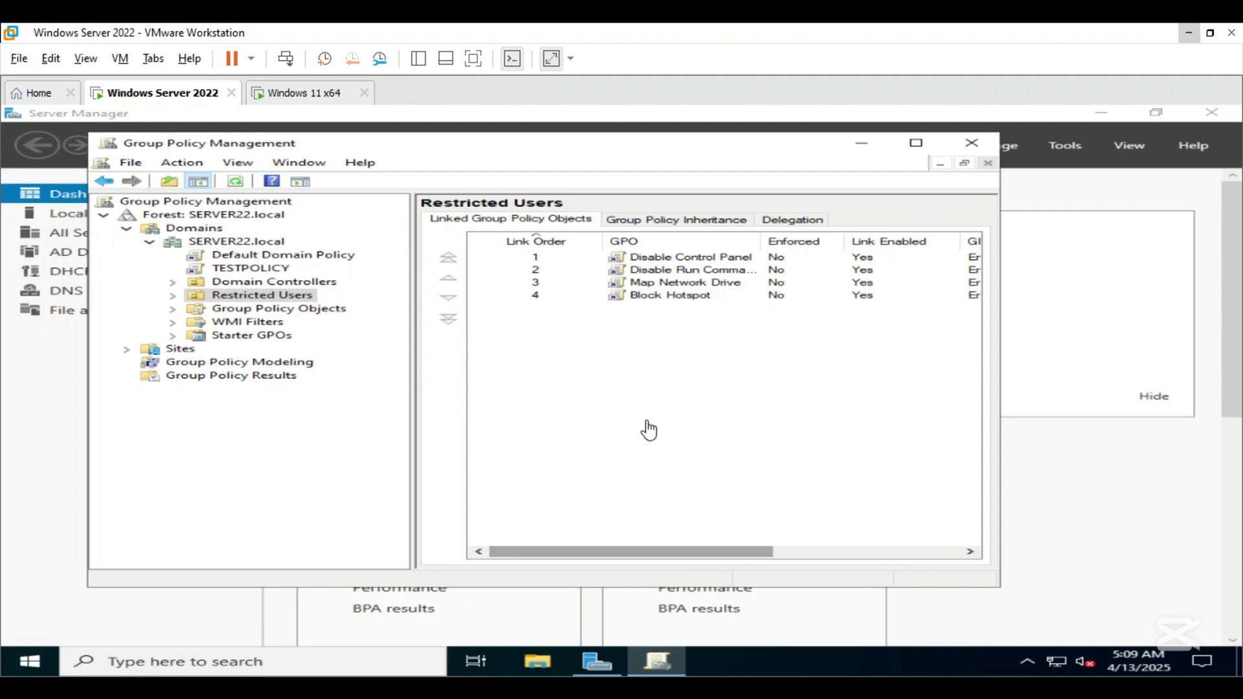
pyautogui.click(673, 298)
pyautogui.rightClick(675, 301)
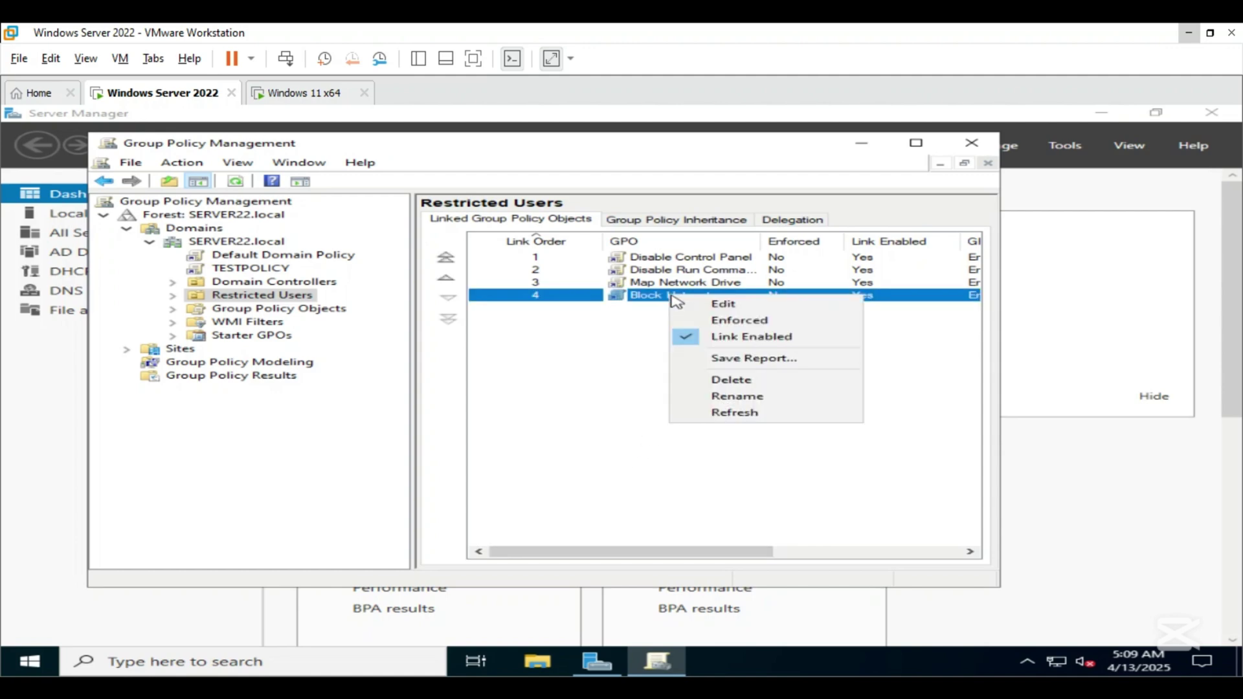
pyautogui.click(696, 310)
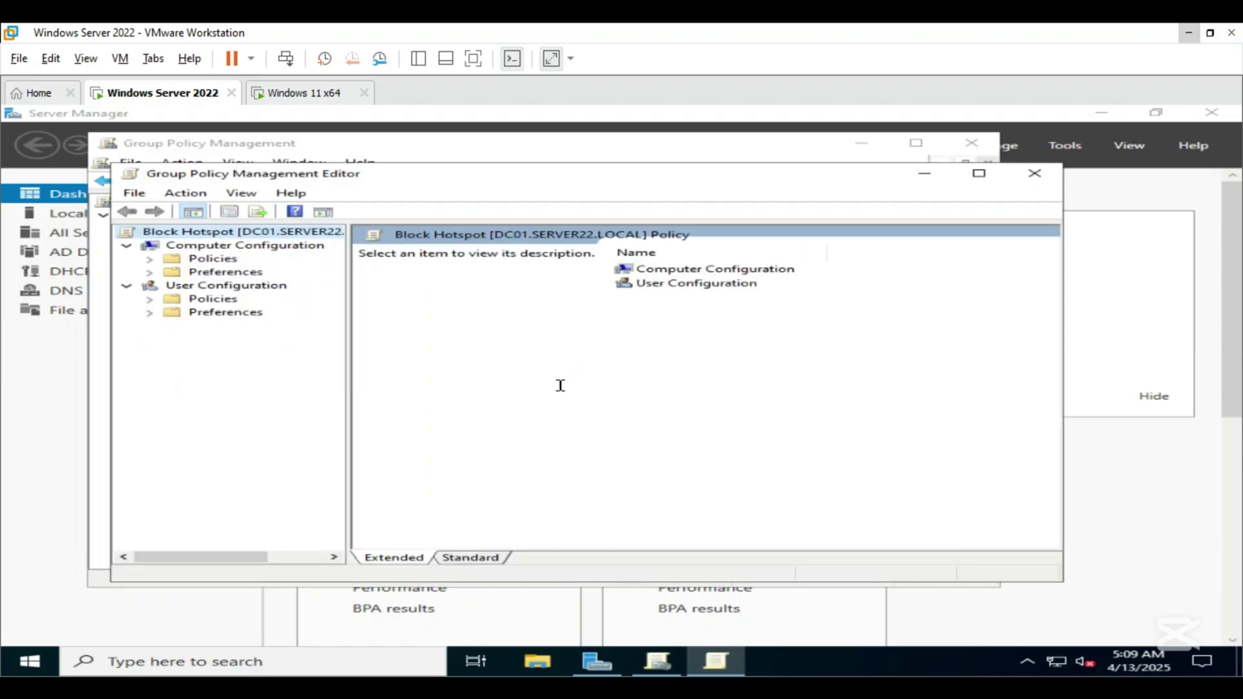
# Expand Computer Configuration > Policies > Administrative Templates > Network.
pyautogui.doubleClick(712, 271)
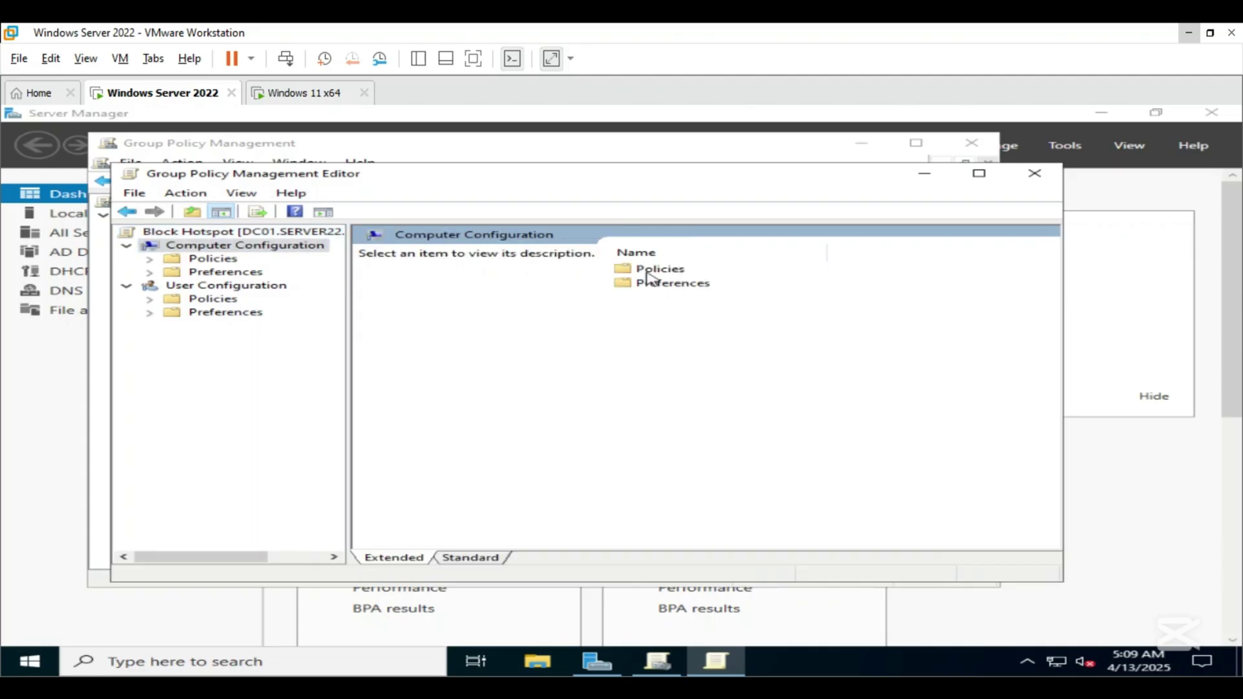
pyautogui.doubleClick(650, 278)
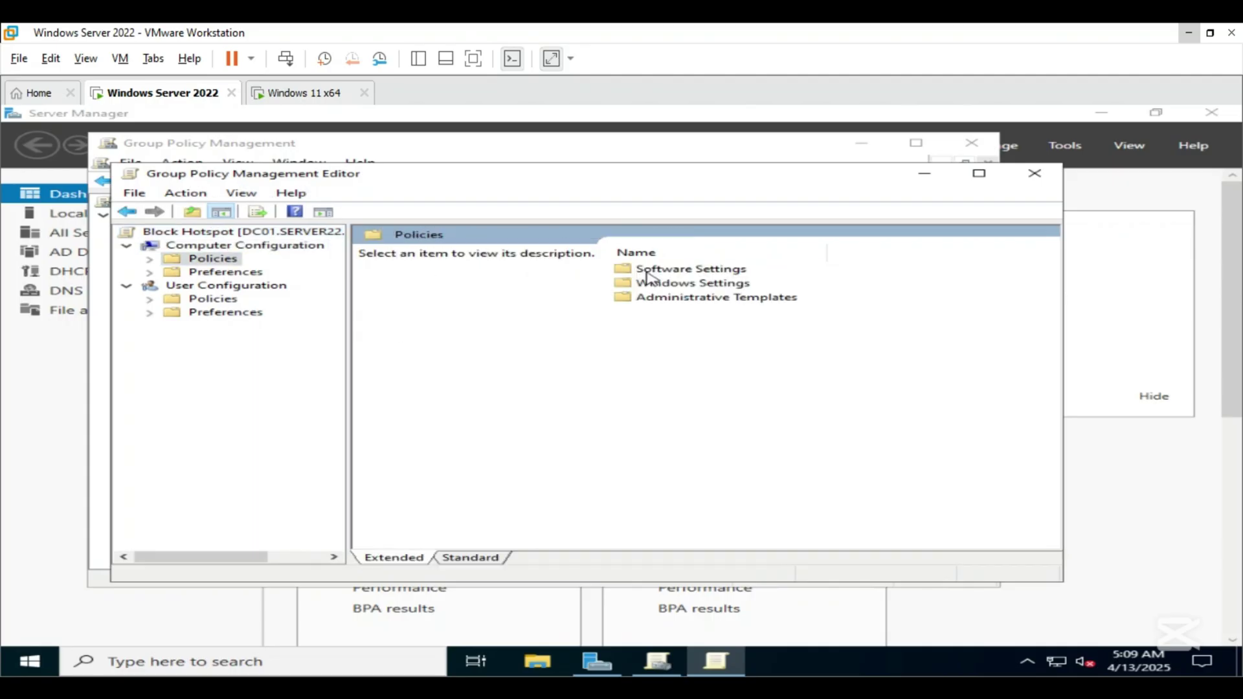
pyautogui.doubleClick(673, 298)
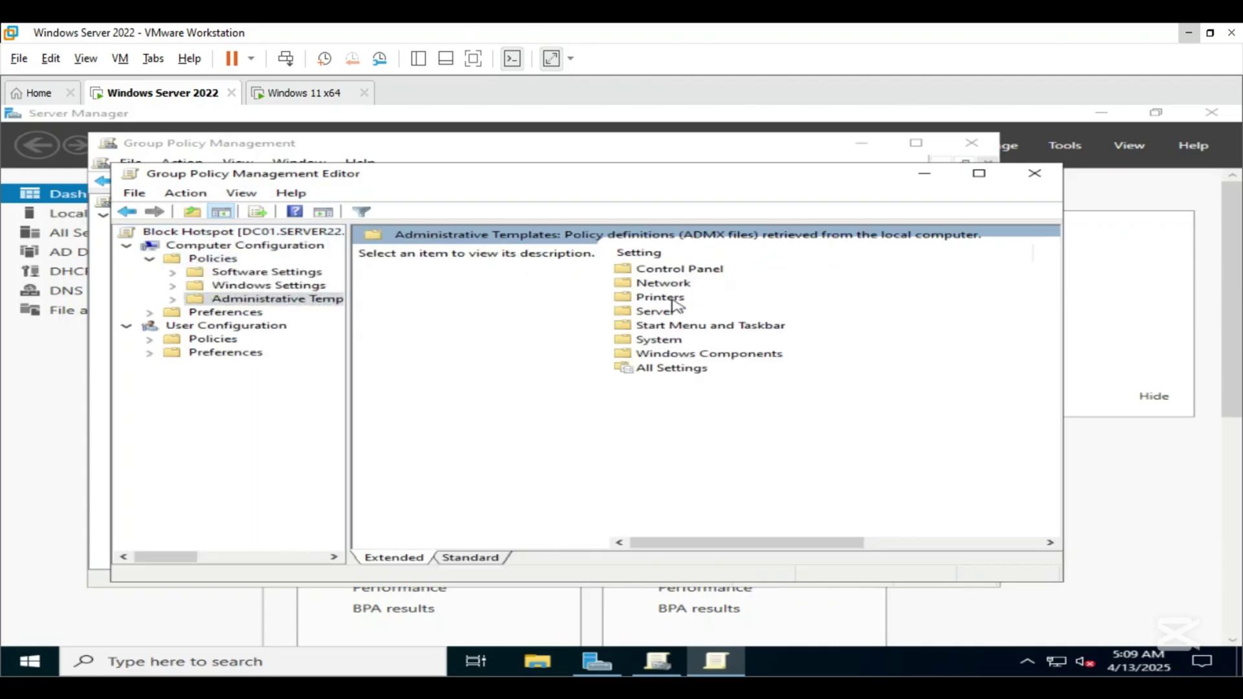
pyautogui.doubleClick(672, 285)
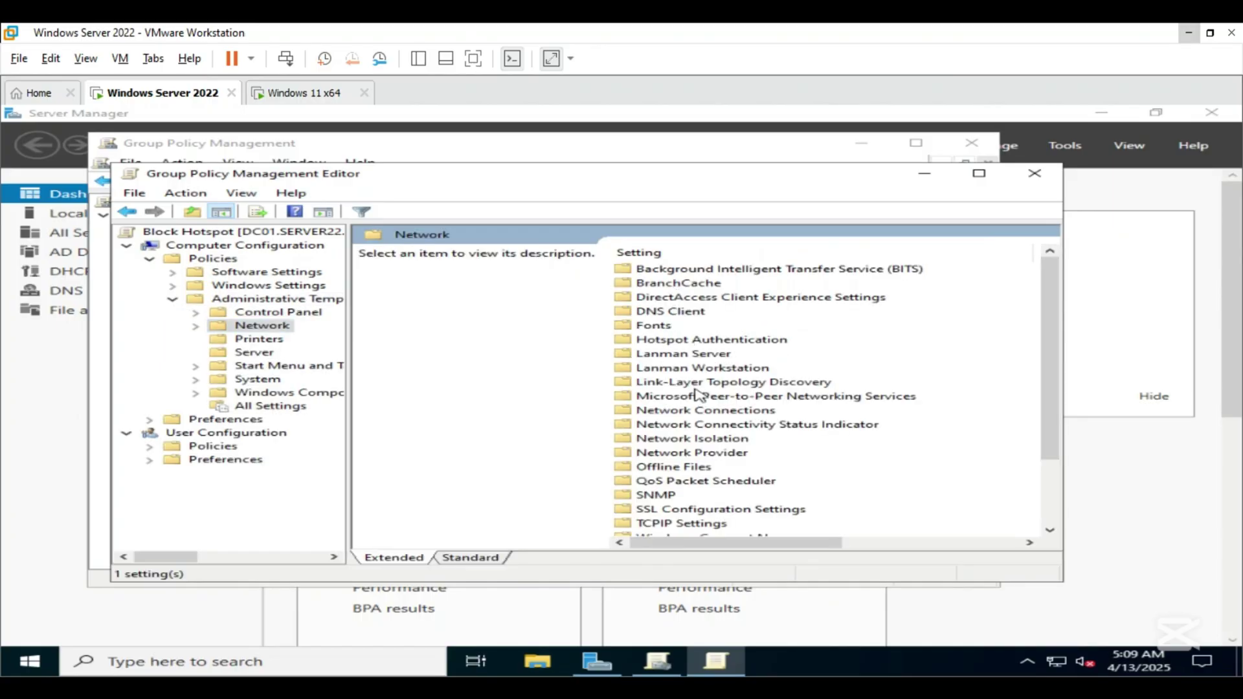
# Under Network Connections, enable 'Prohibit use of Internet Connection Sharing on your DNS domain network' and apply.
pyautogui.doubleClick(710, 412)
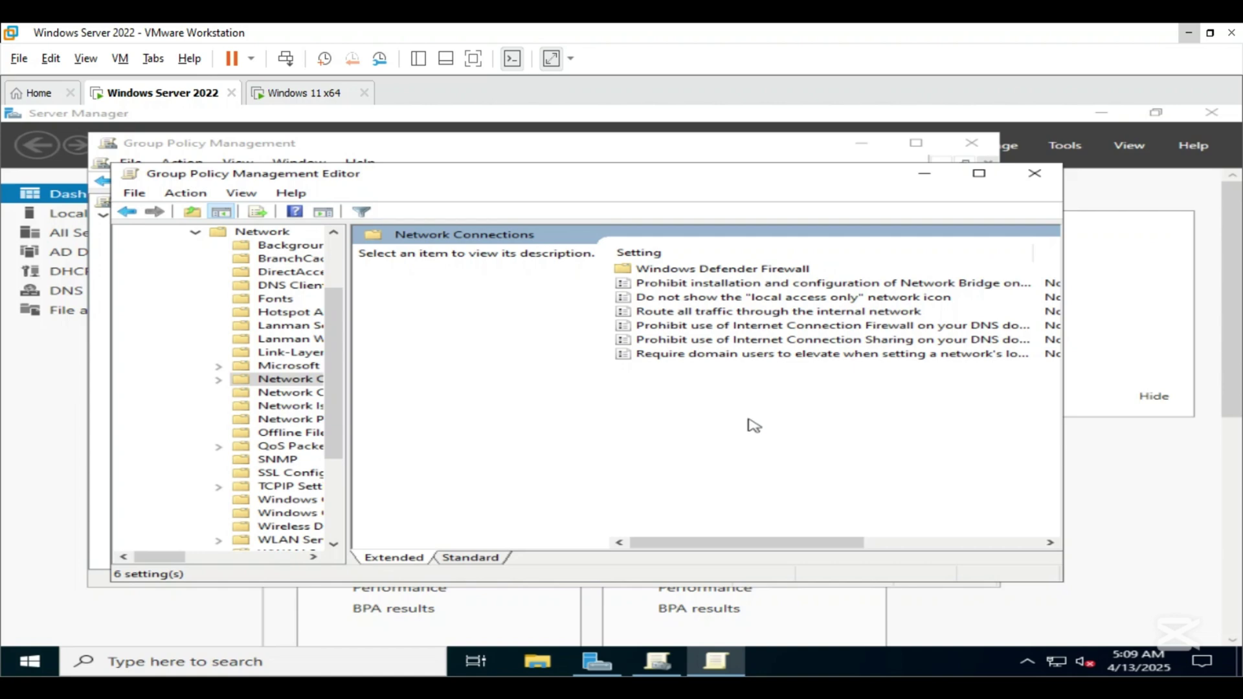
pyautogui.click(744, 342)
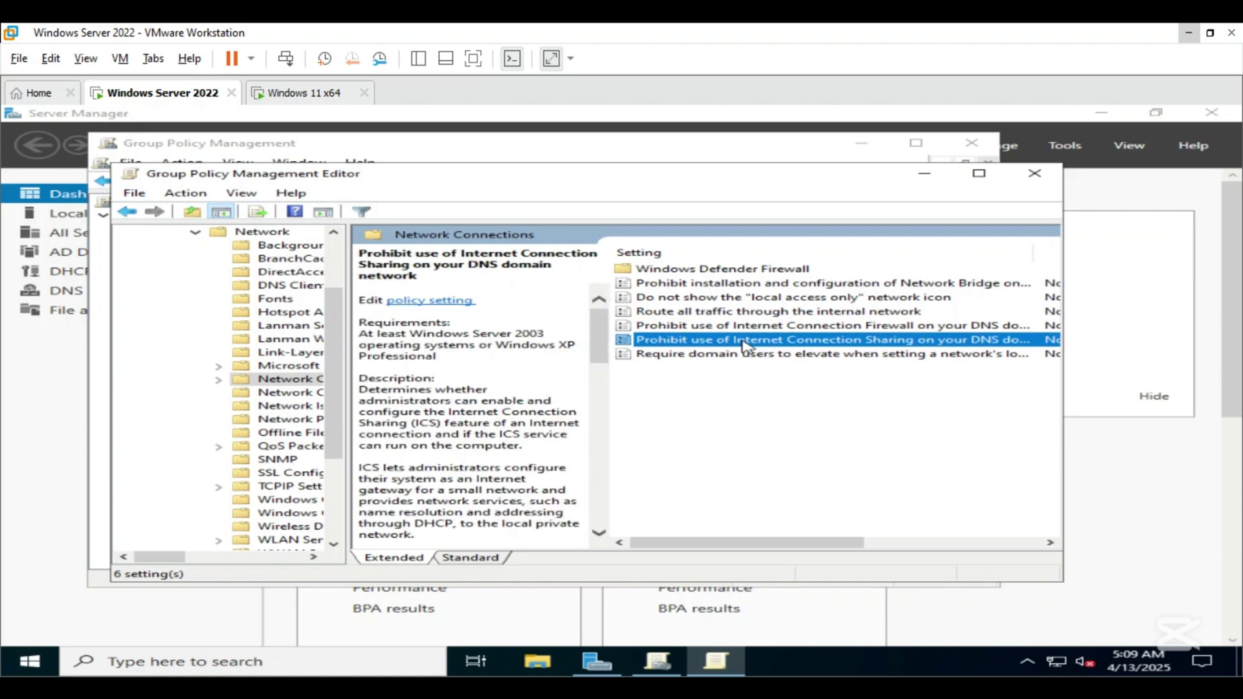
pyautogui.doubleClick(745, 343)
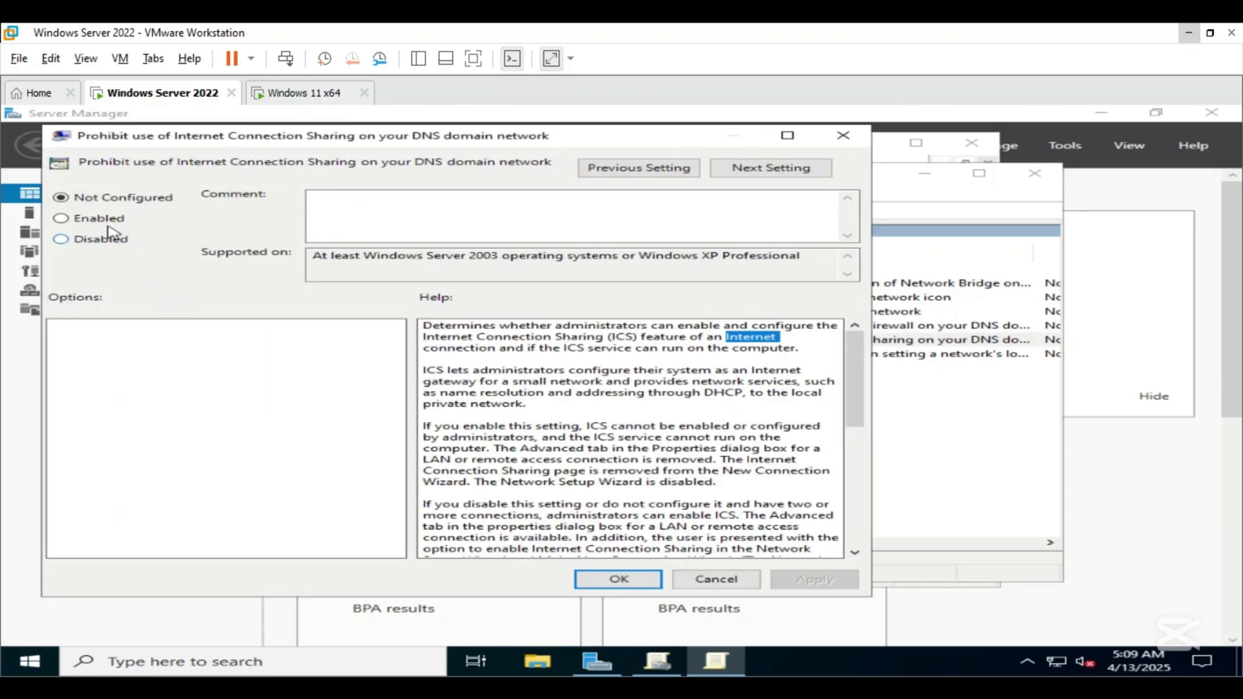
pyautogui.click(104, 220)
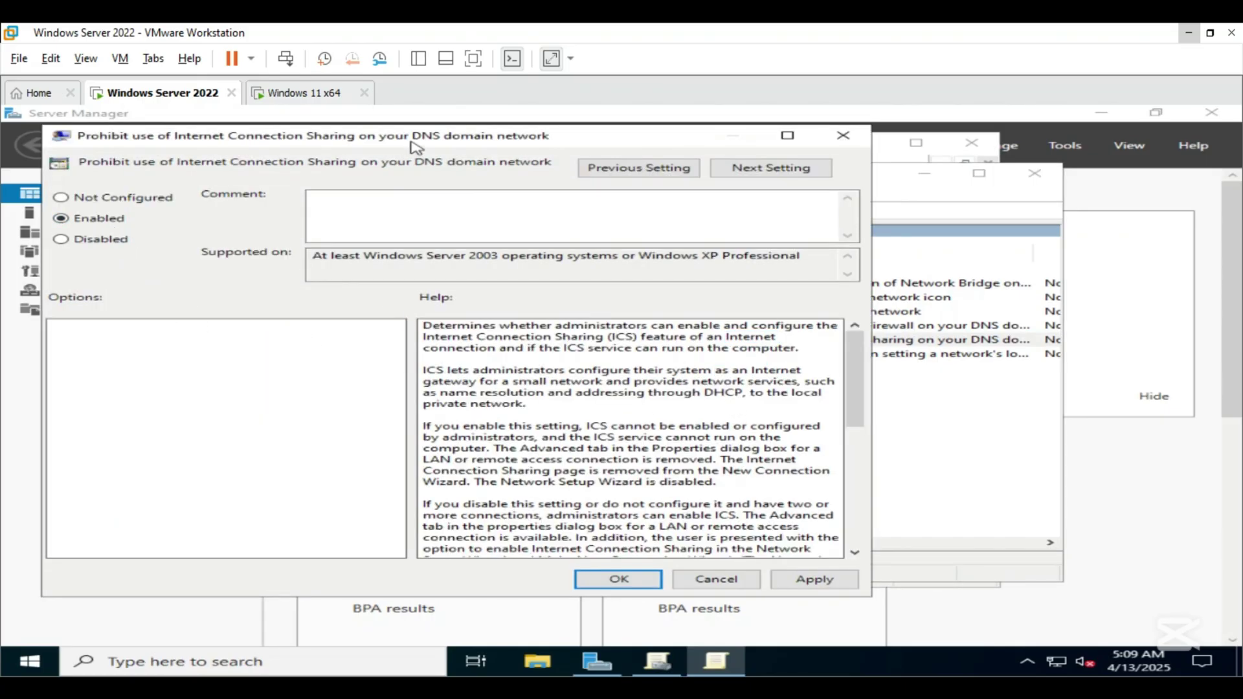
pyautogui.moveTo(415, 144); pyautogui.dragTo(422, 125)
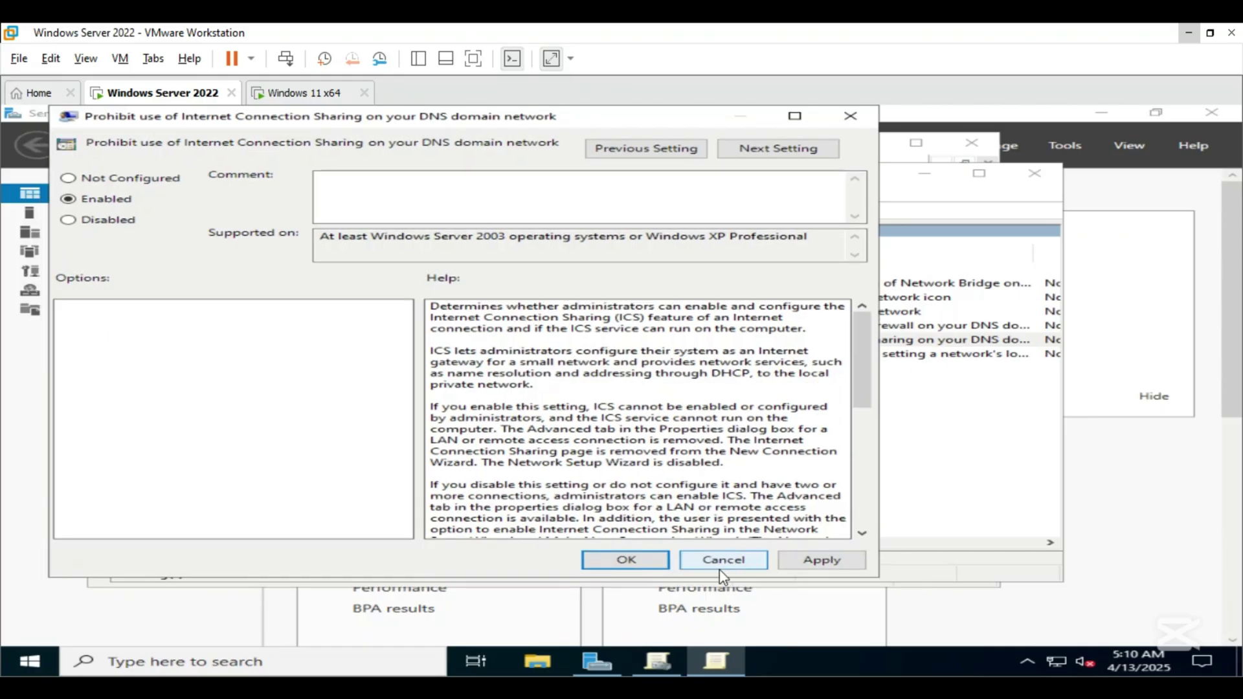
pyautogui.click(822, 568)
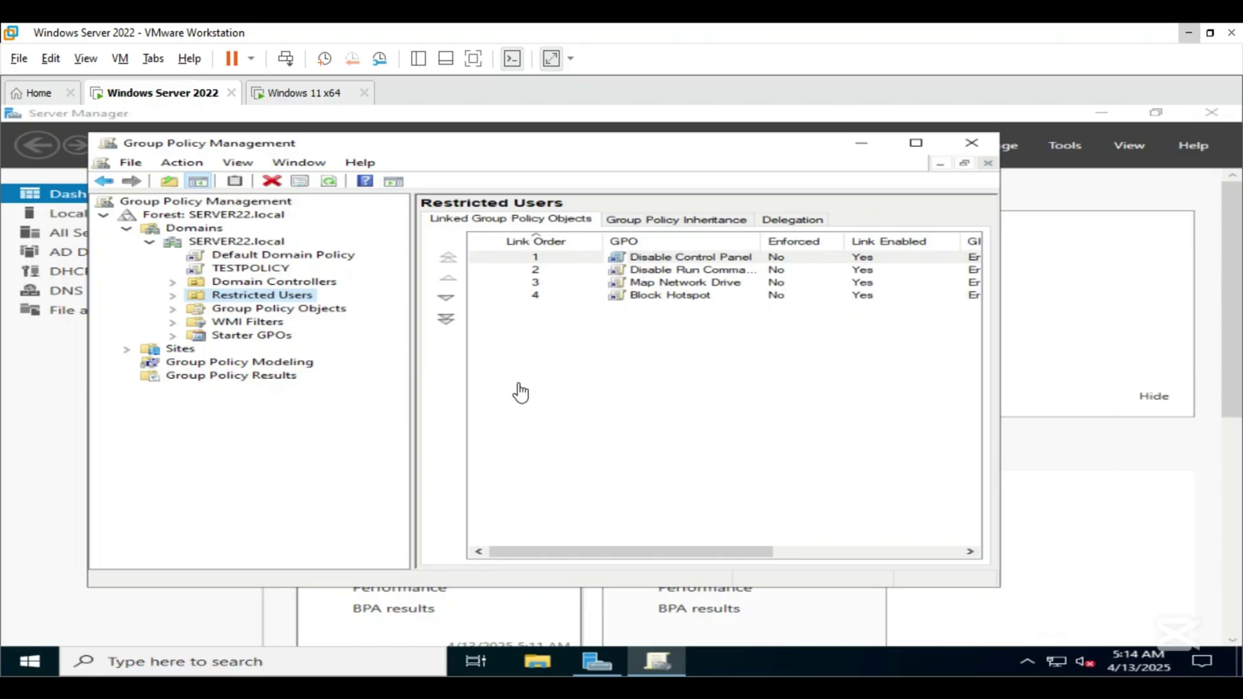
# Create and save WMI filter 'Exclude Domain Controller and Admin PC's' with the pasted Win32_ComputerSystem query.
pyautogui.rightClick(236, 321)
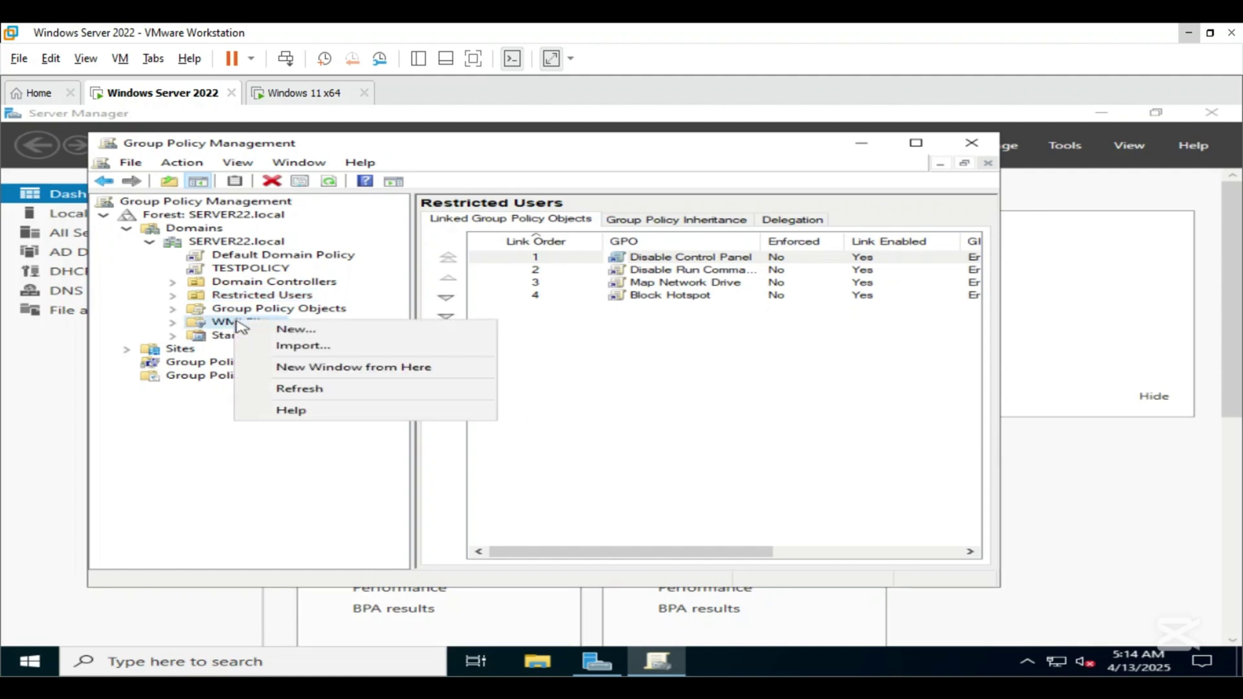
pyautogui.click(295, 332)
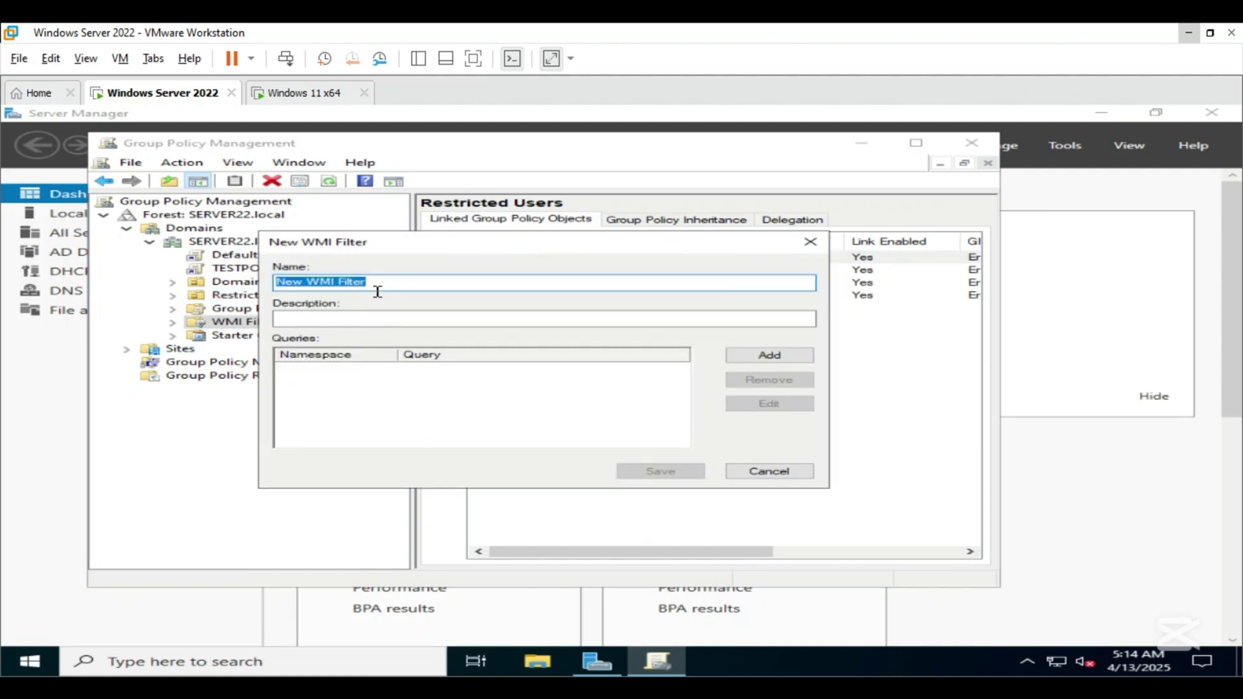
pyautogui.write('Exc')
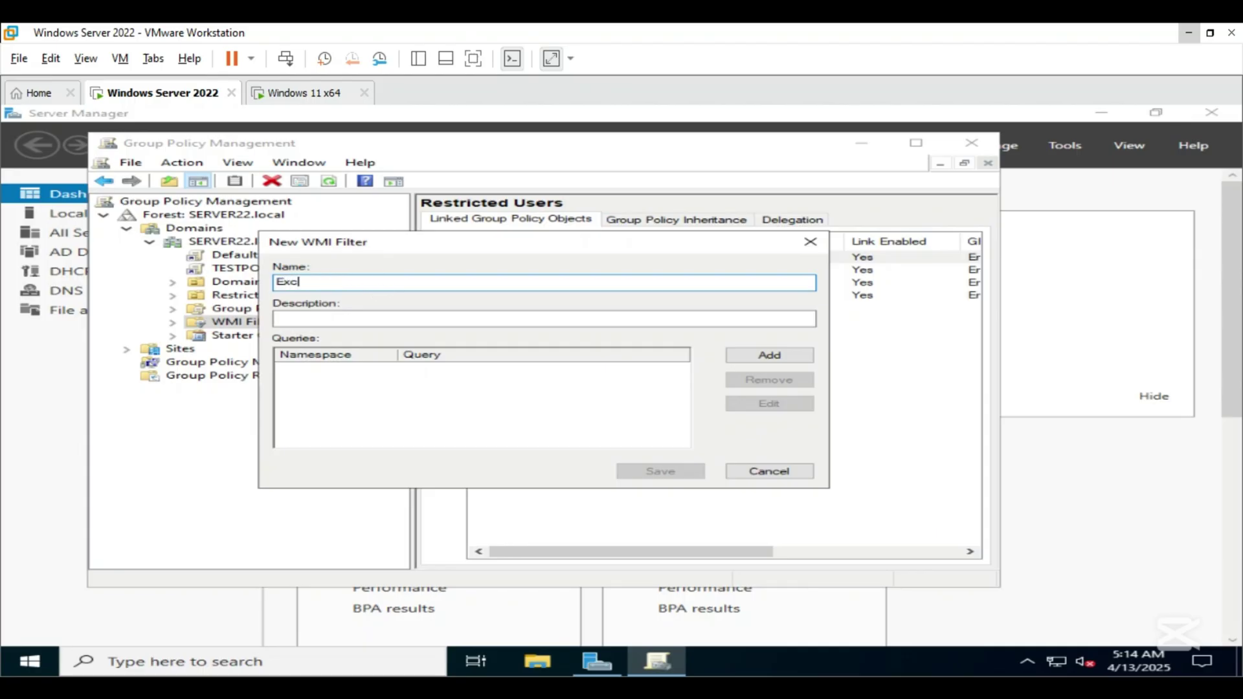
pyautogui.write("lude Domain Controller and Admin PC's")
pyautogui.click(758, 356)
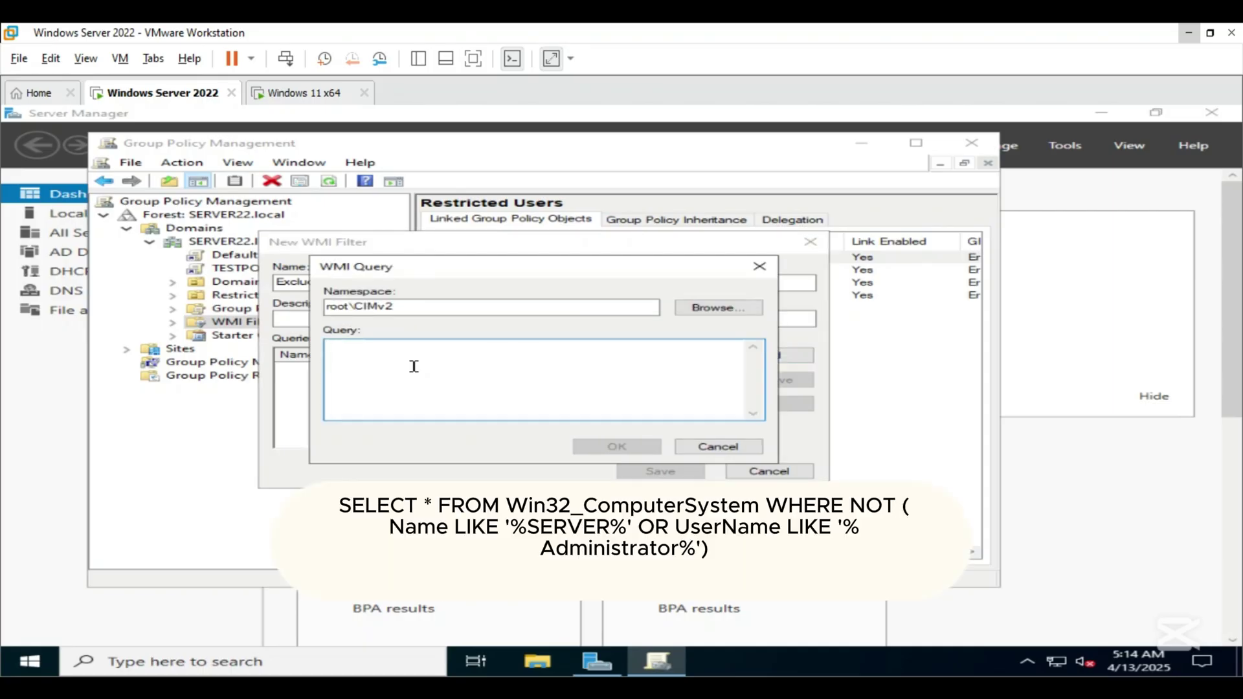
pyautogui.write("SELECT * FROM Win32_ComputerSystem WHERE NOT (Name LIKE '%SERVER%' OR UserName LIKE '%Administrator%')")
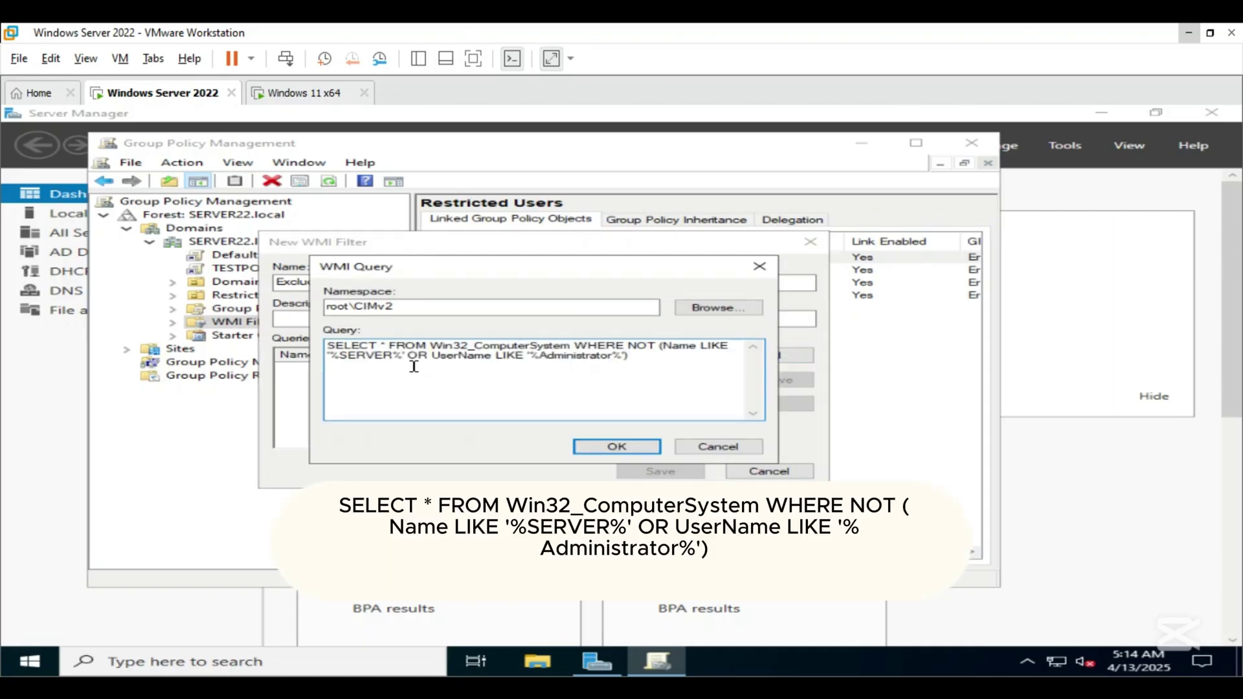
pyautogui.click(616, 446)
pyautogui.click(667, 476)
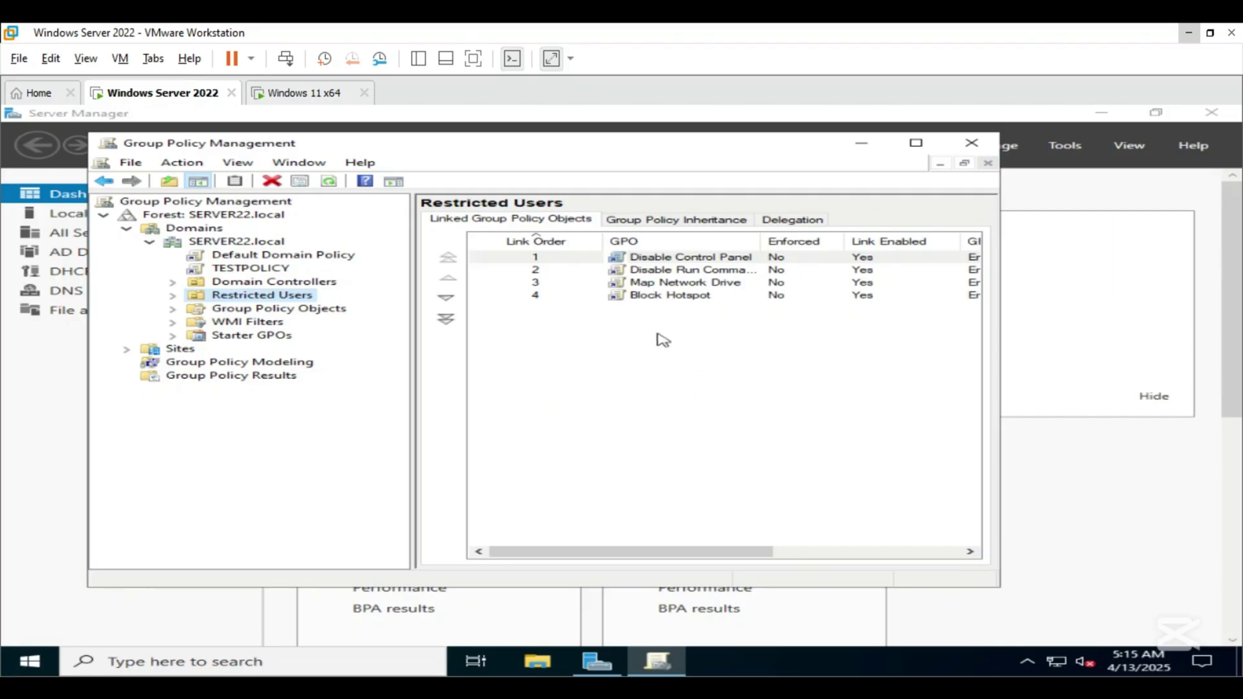
# Set Block Hotspot's WMI filtering to 'Exclude Domain Controller and Admin PC's' and confirm the change.
pyautogui.click(667, 297)
pyautogui.doubleClick(667, 297)
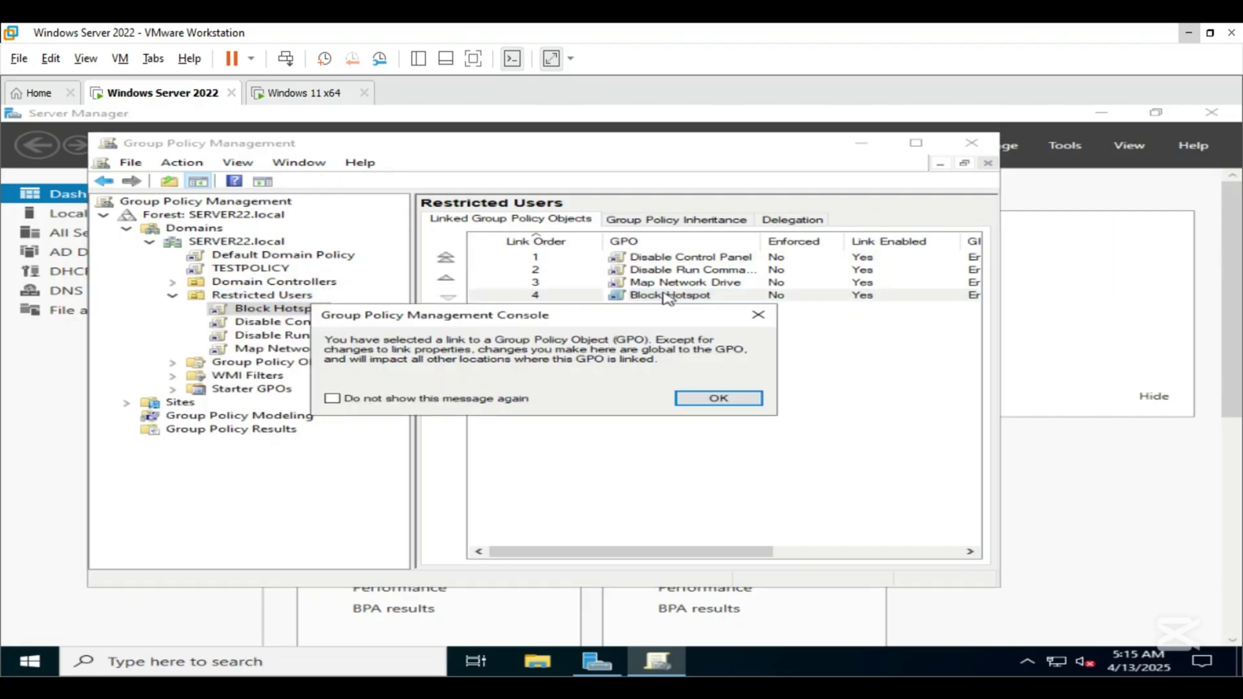
pyautogui.click(757, 314)
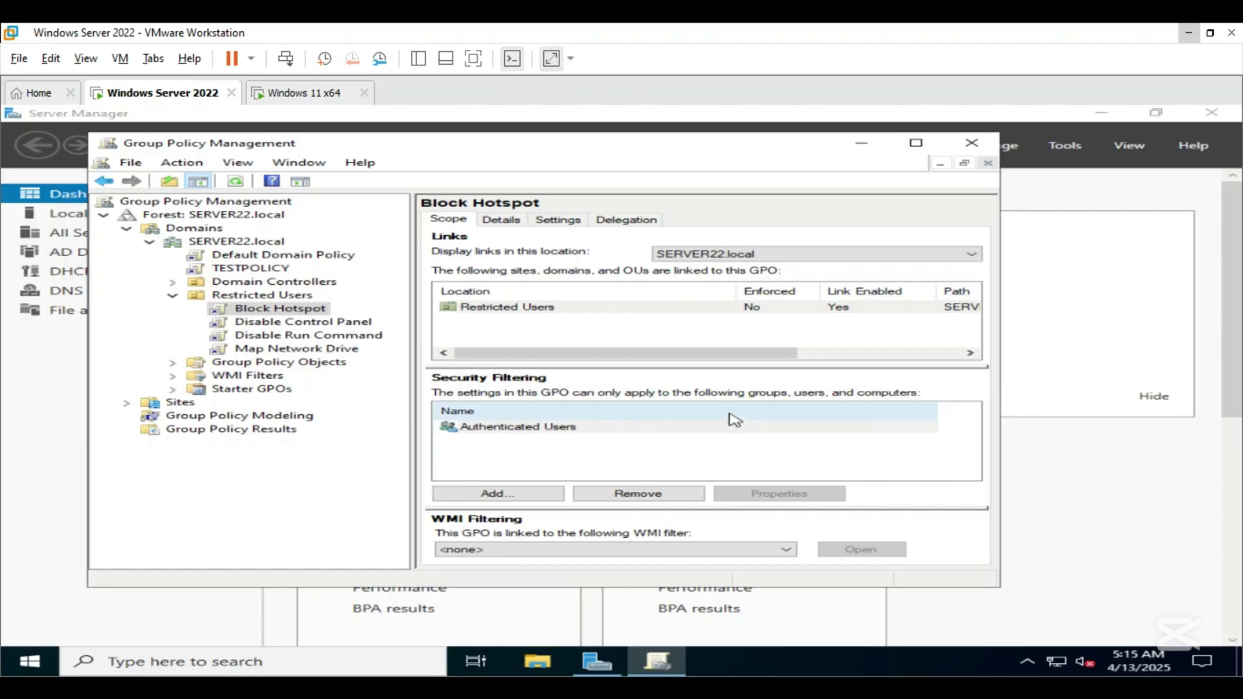
pyautogui.click(711, 553)
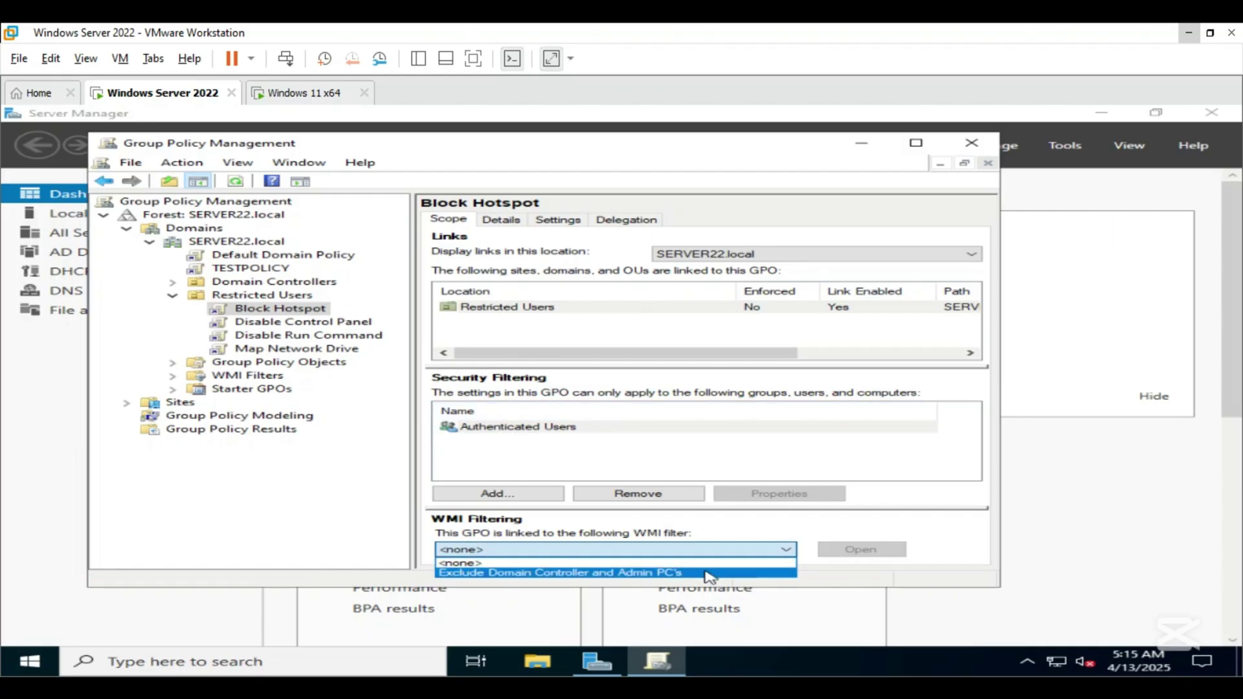
pyautogui.click(710, 573)
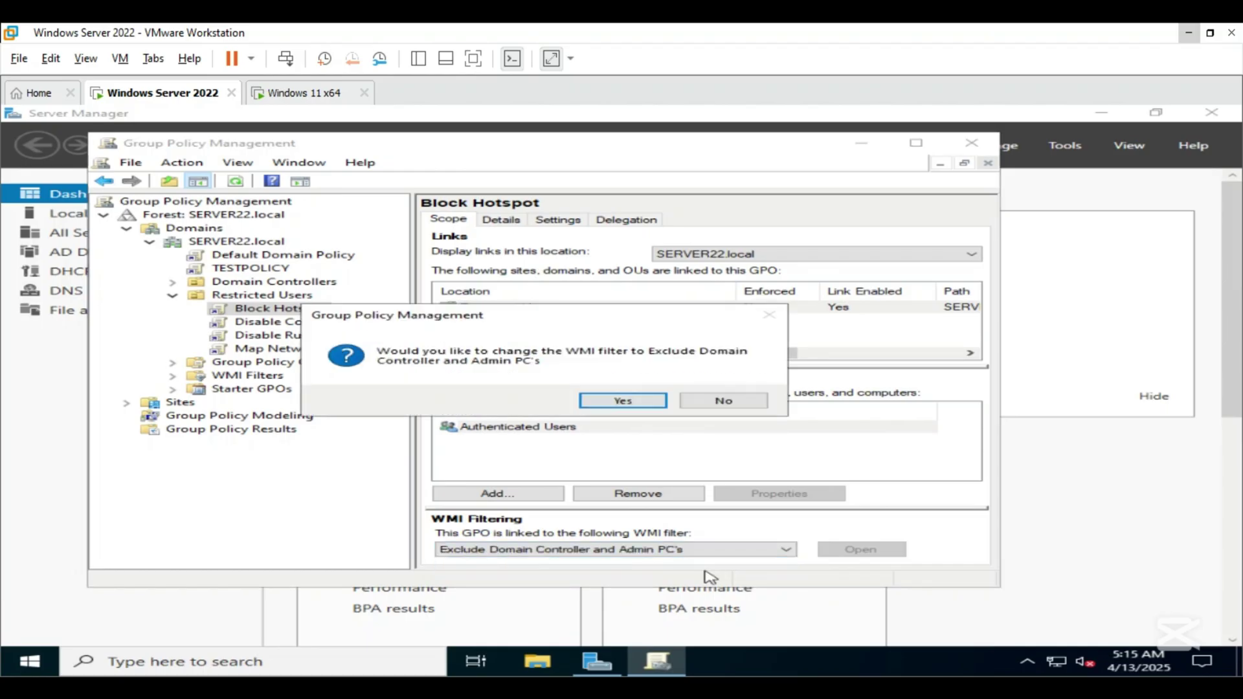
pyautogui.click(611, 402)
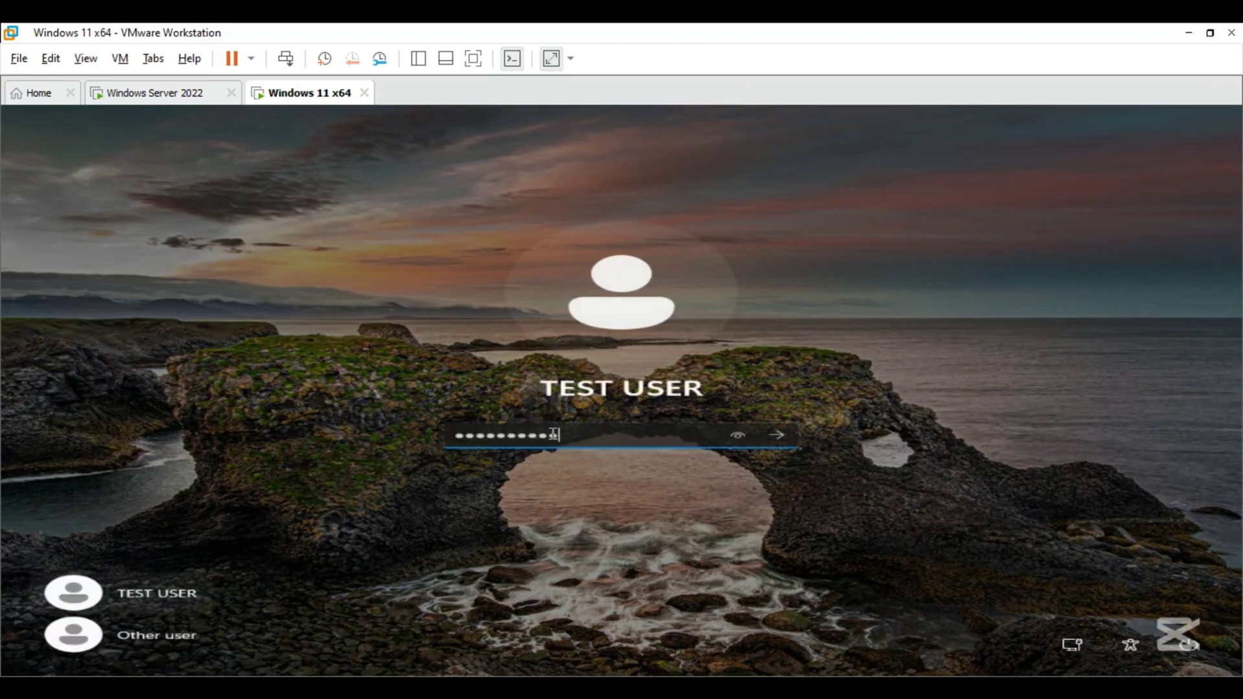
# Submit the test user's password to sign in to the Windows 11 VM.
pyautogui.click(776, 435)
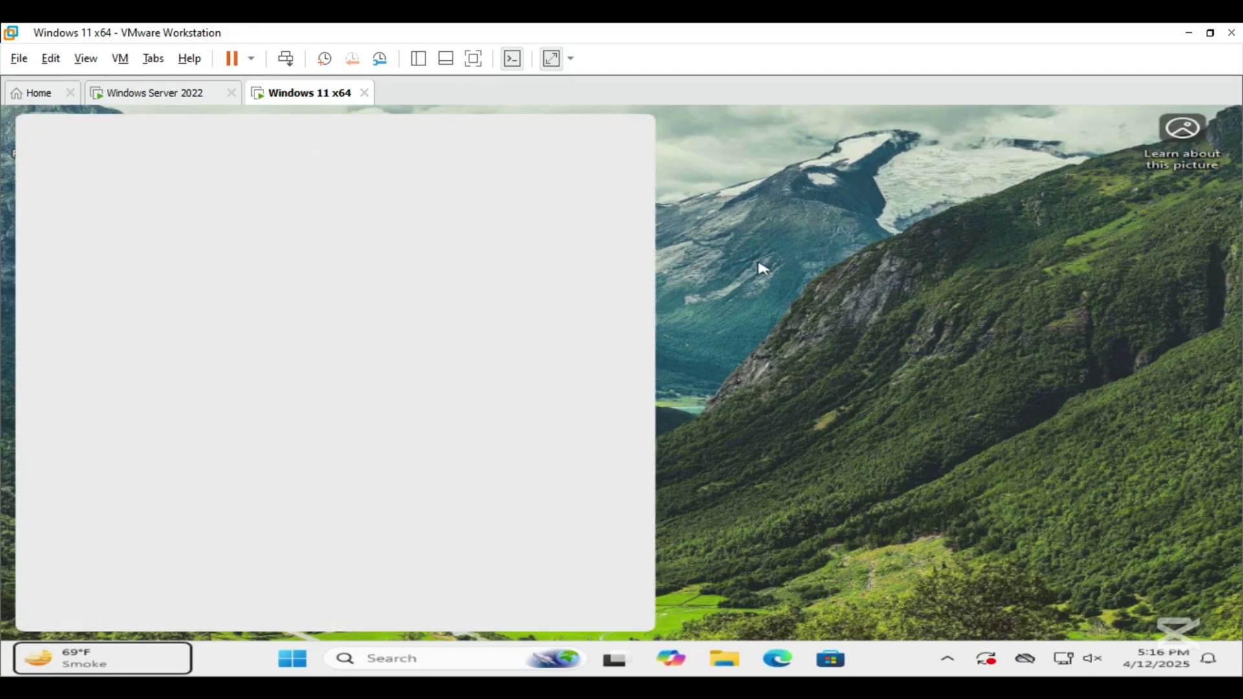
# Dismiss the widgets panel, search 'command' and run Command Prompt as administrator.
pyautogui.click(763, 269)
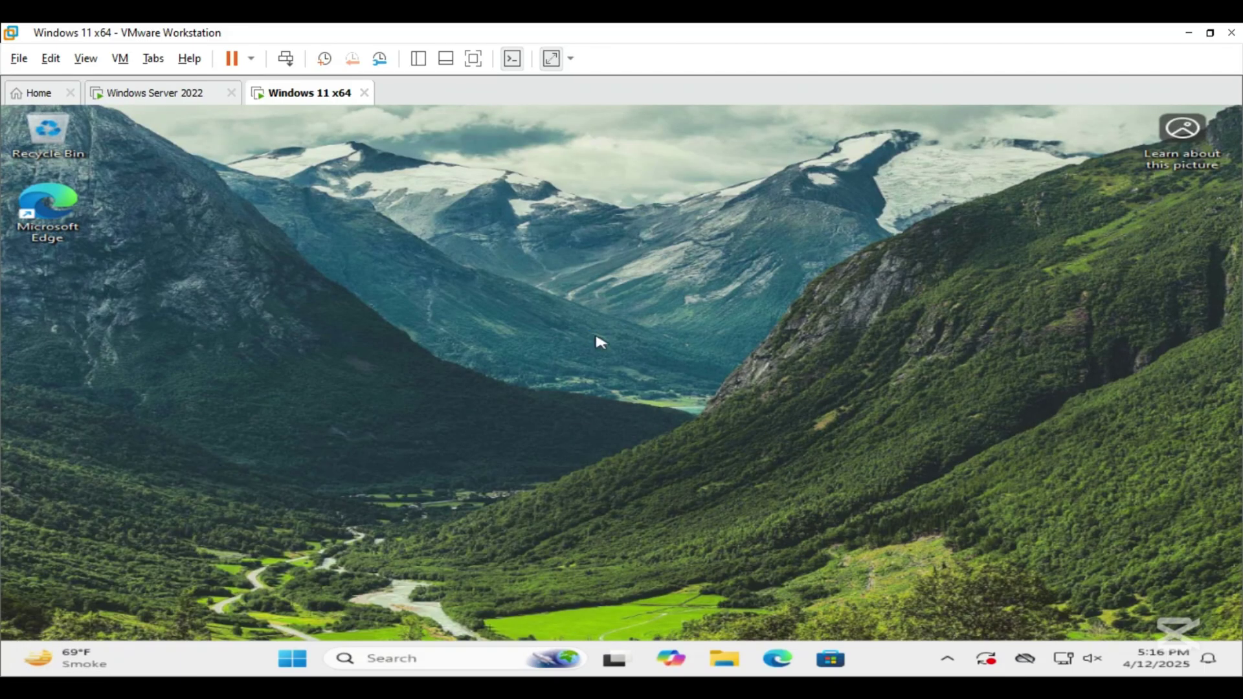
pyautogui.press('super')
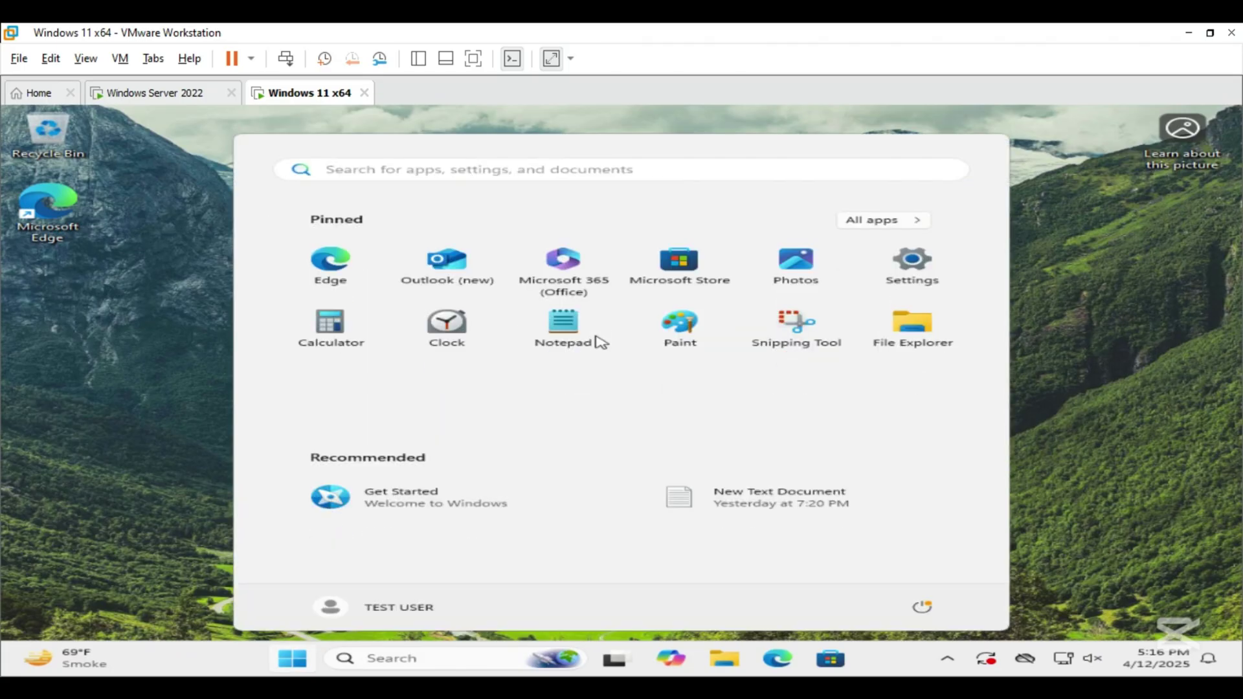
pyautogui.write('command')
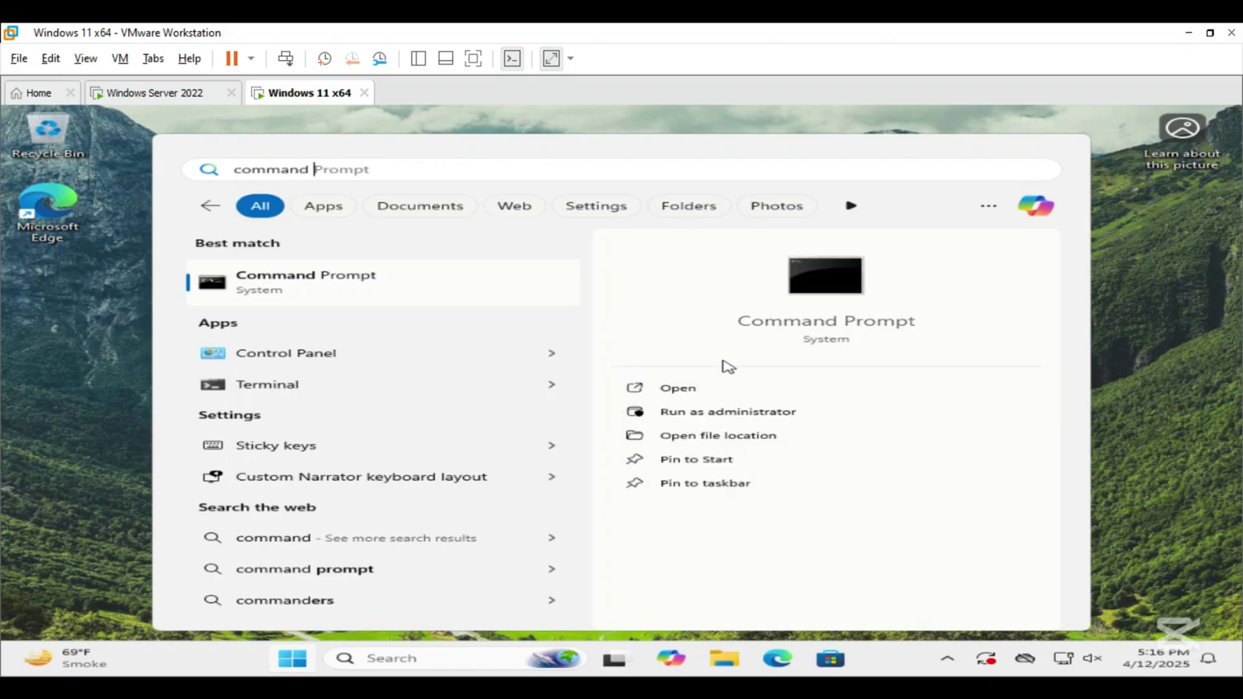
pyautogui.click(737, 414)
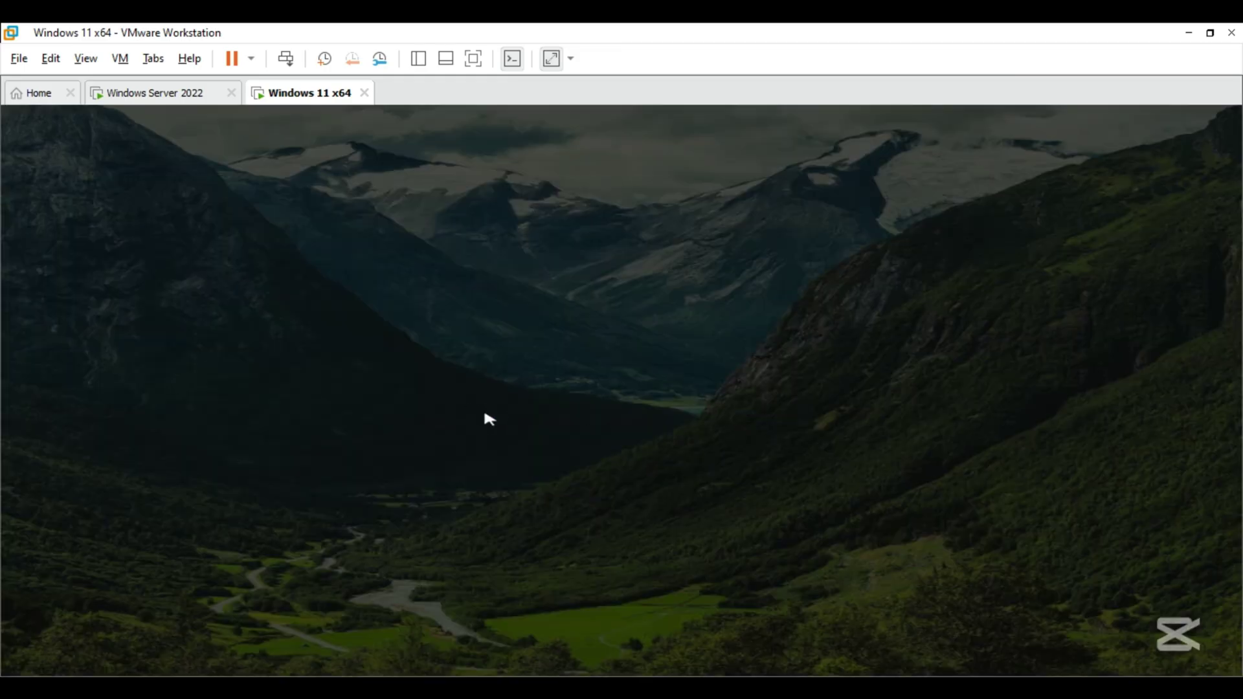
# Enter the domain administrator's username and password in the UAC prompt.
pyautogui.write('SERVER22\\Administrator')
pyautogui.press('Tab')
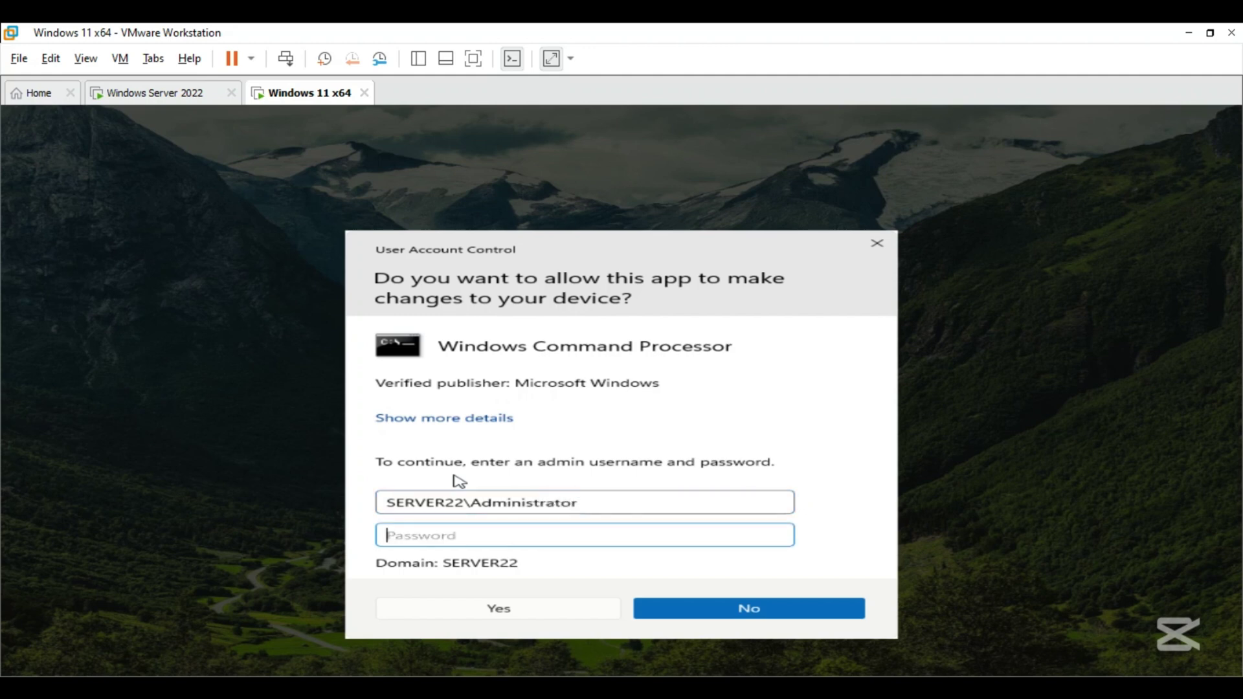
pyautogui.write('••••••••••••••••')
pyautogui.press('Return')
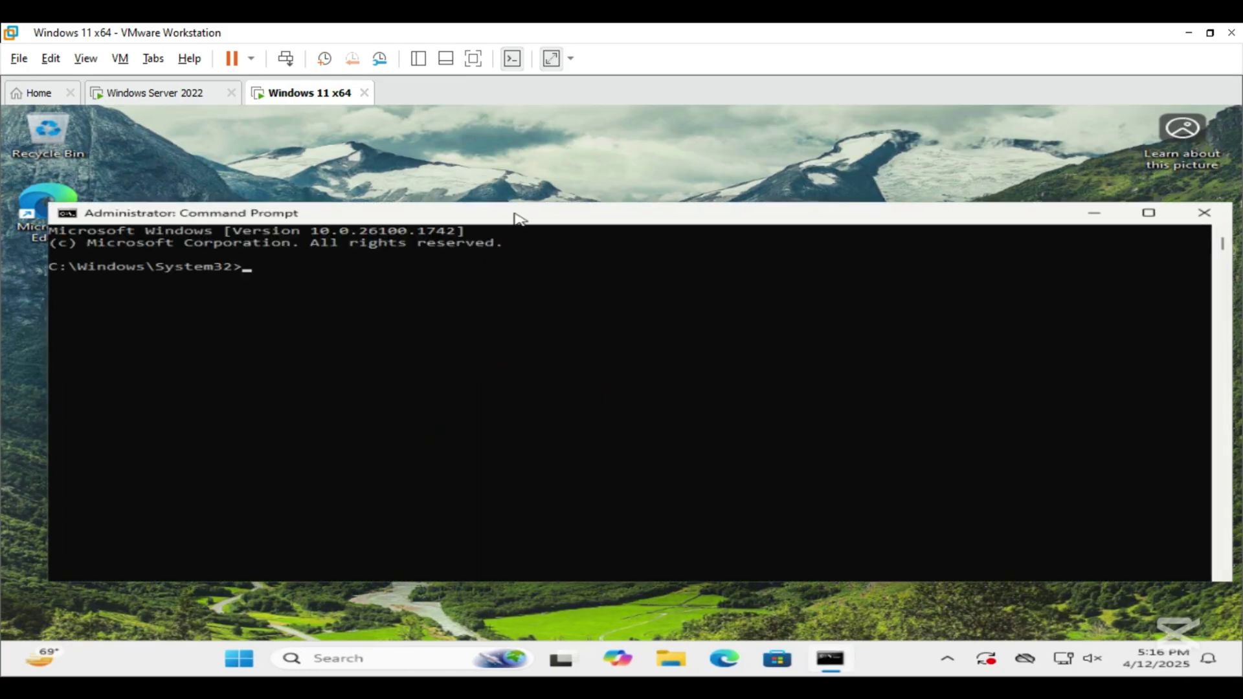
# Run gpupdate /force in the elevated Command Prompt.
pyautogui.moveTo(516, 214); pyautogui.dragTo(530, 182)
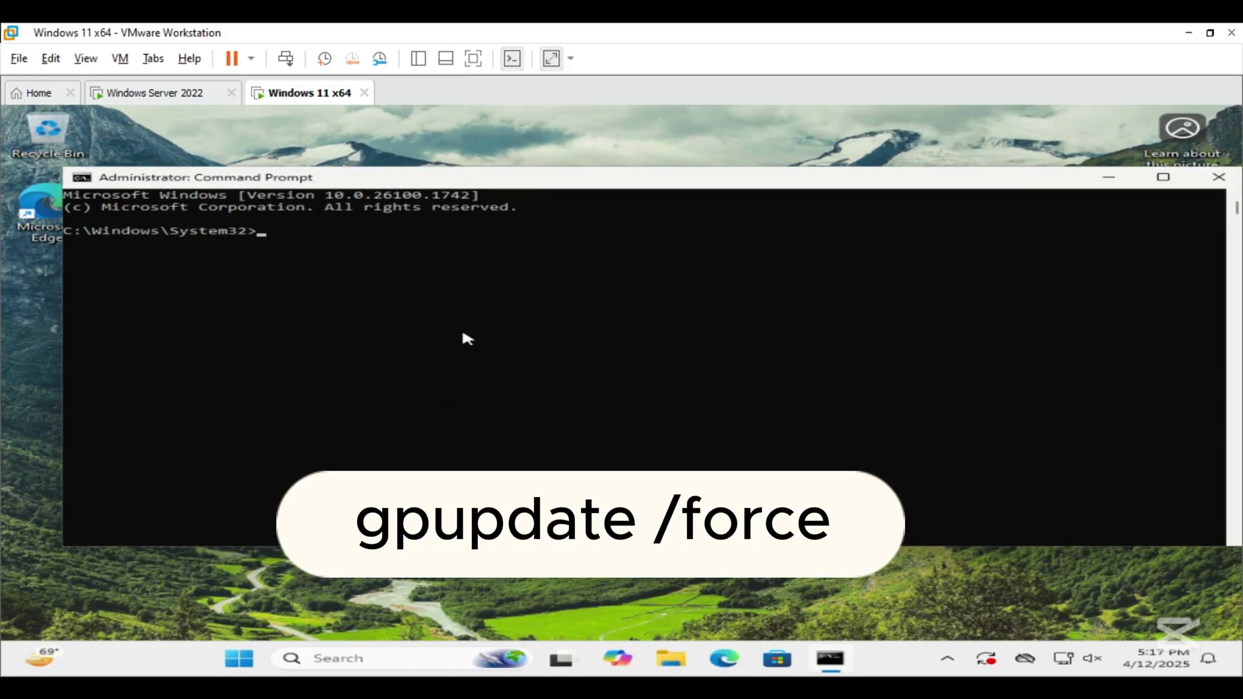
pyautogui.write('gpupdate /force')
pyautogui.press('Return')
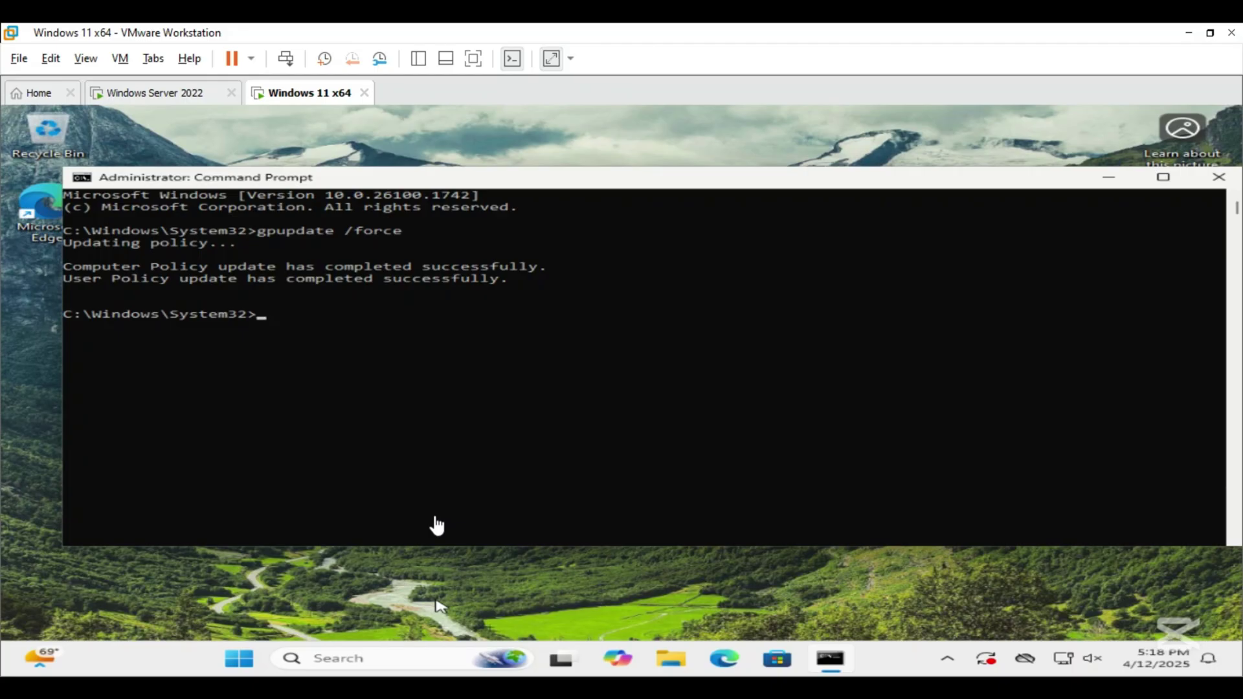
# Open Windows Settings from the Start button's context menu and go to Network & internet.
pyautogui.rightClick(243, 659)
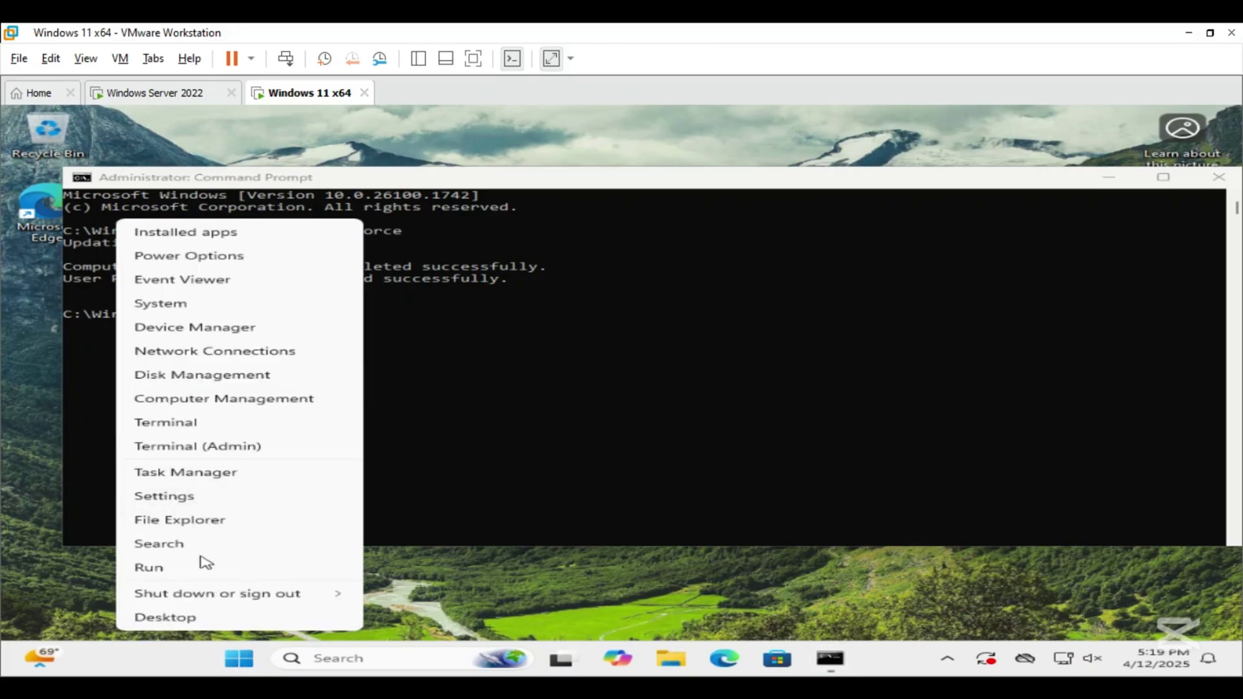
pyautogui.click(200, 502)
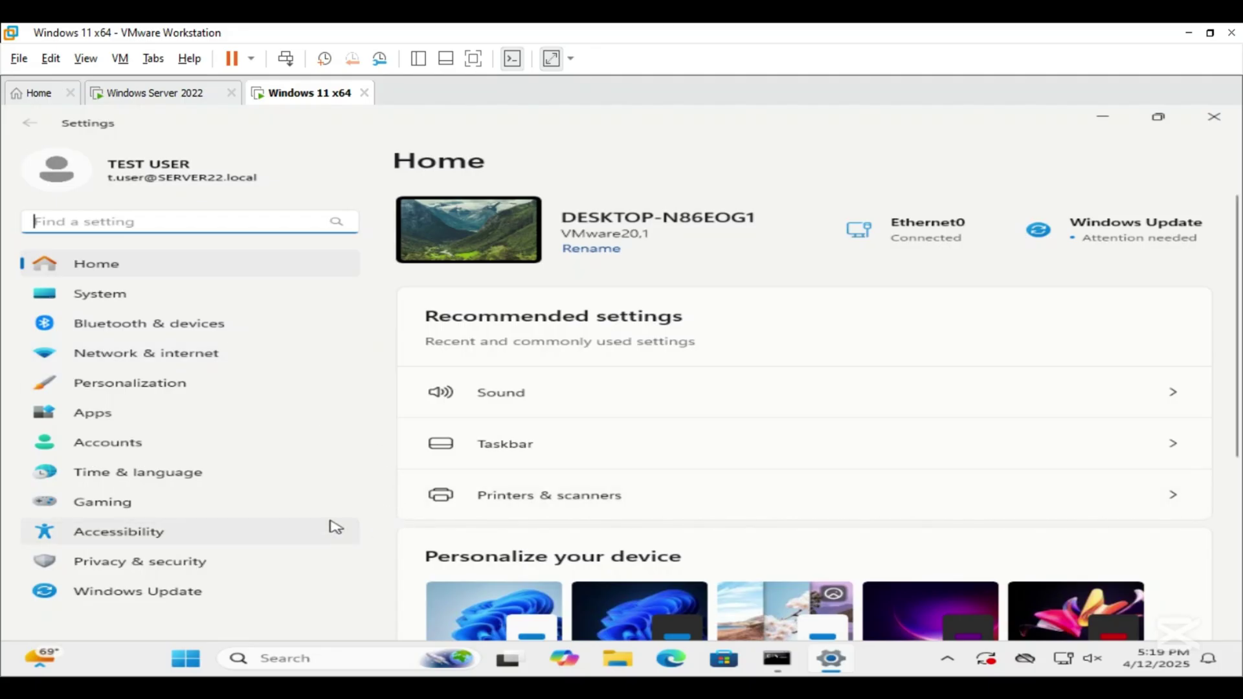
pyautogui.click(184, 358)
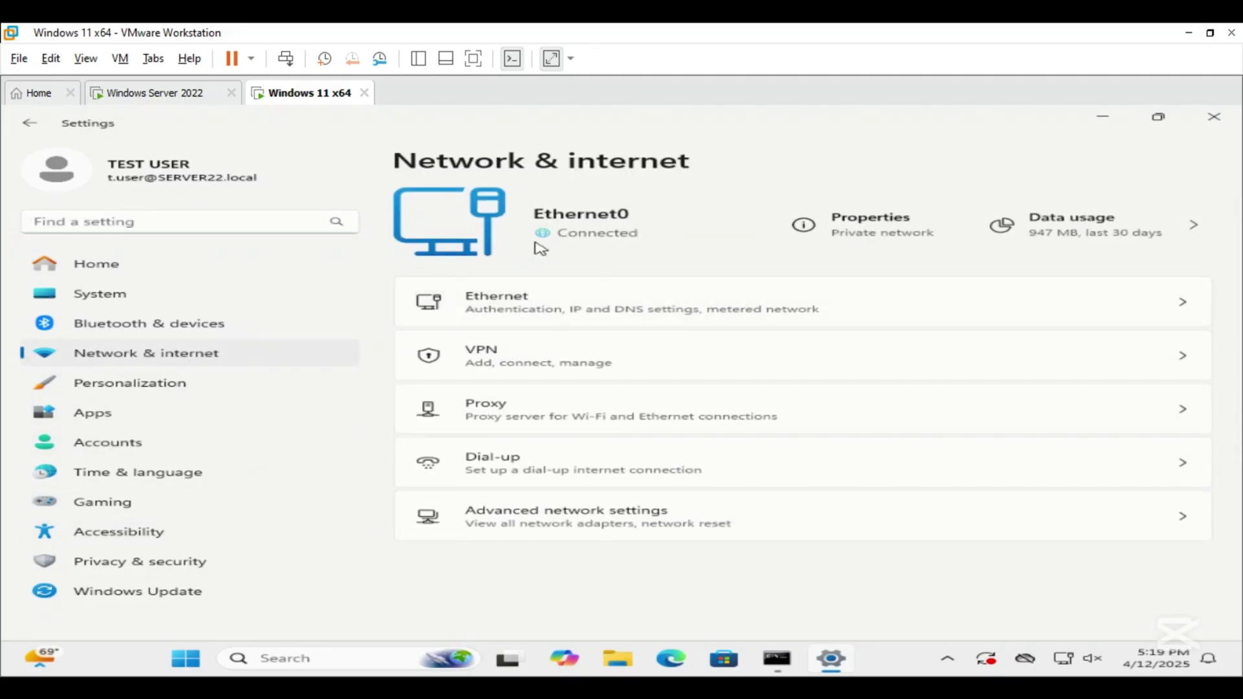